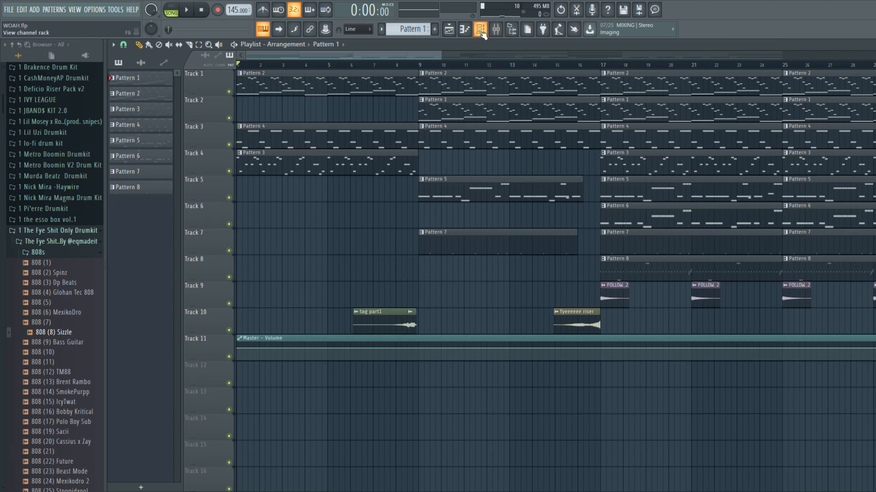
Step: Inspect the preset loaded in the Hive #2 instrument and view the effects on its mixer track
left_click(481, 30)
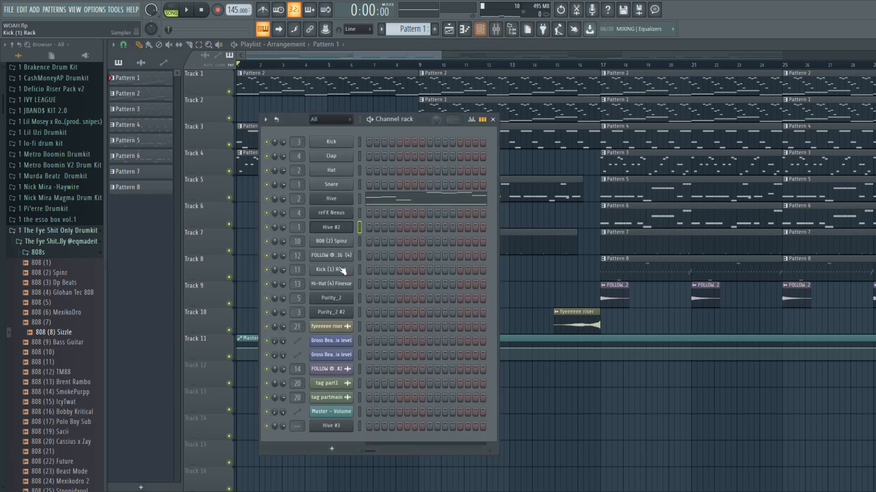
left_click(337, 227)
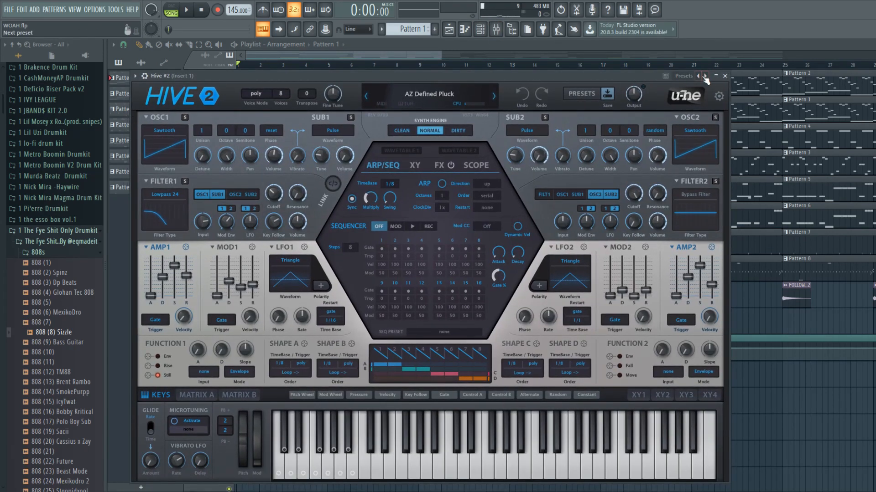
left_click(714, 77)
left_click(496, 29)
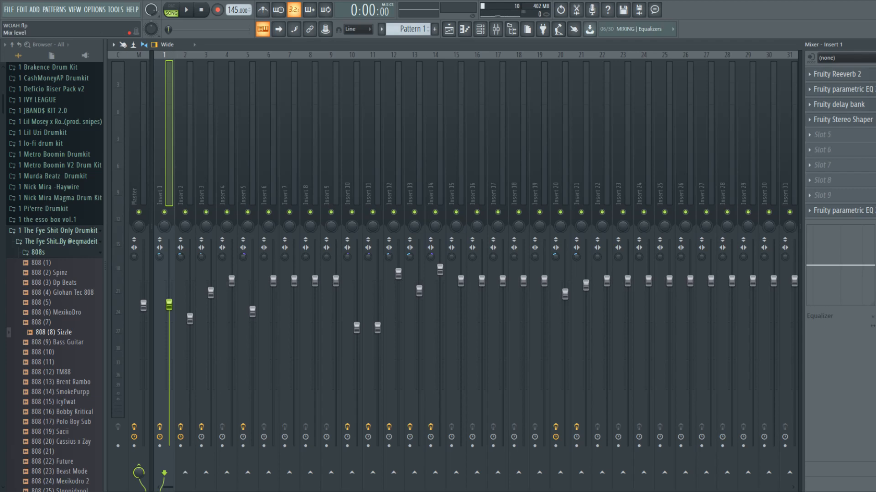
Step: Examine the full note layout of the first Pattern 2 clip on Track 1 in the piano roll
left_click(449, 29)
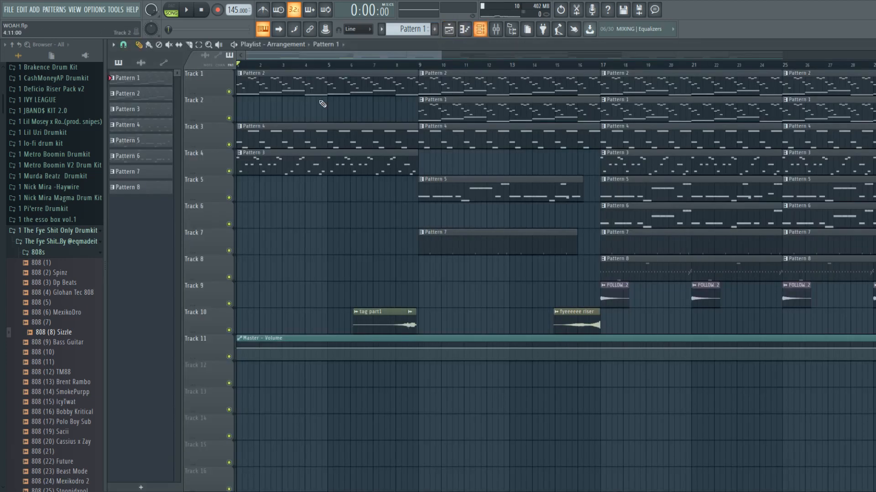
left_click(342, 83)
double_click(342, 83)
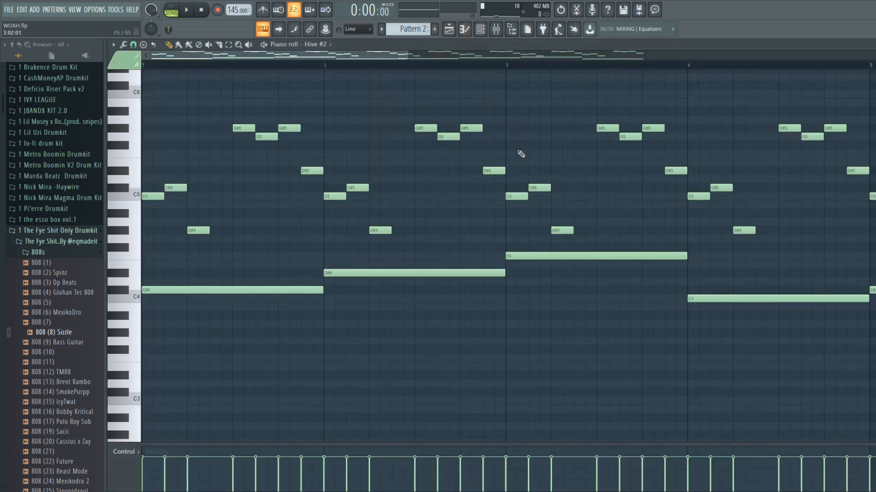
scroll(532, 172, "down", 5)
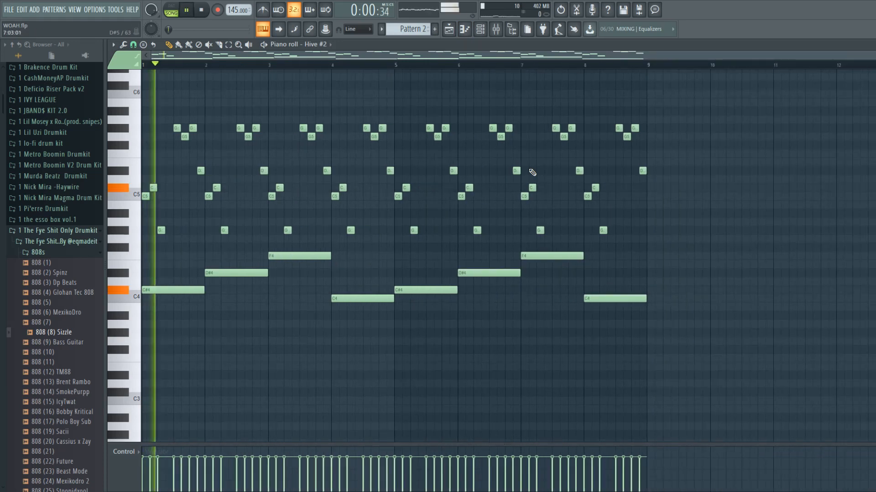
Step: Solo Track 1 and play back Pattern 2 while following its melody in the piano roll
left_click(449, 28)
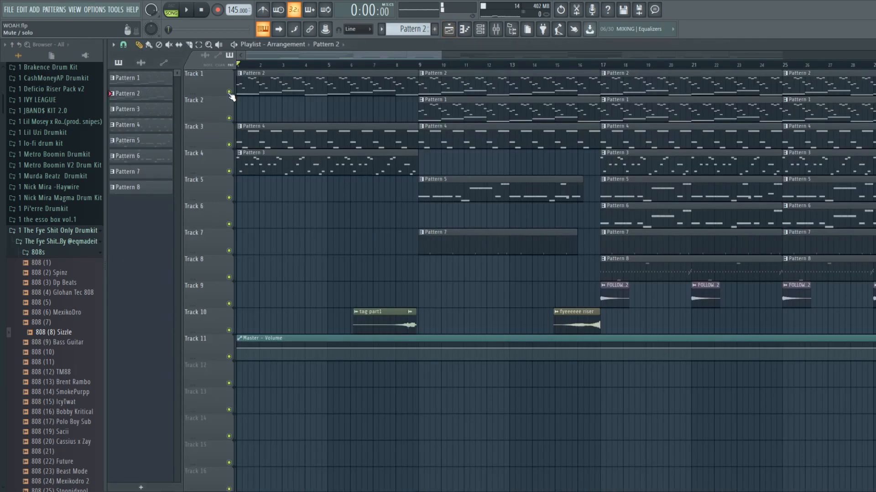
double_click(260, 95)
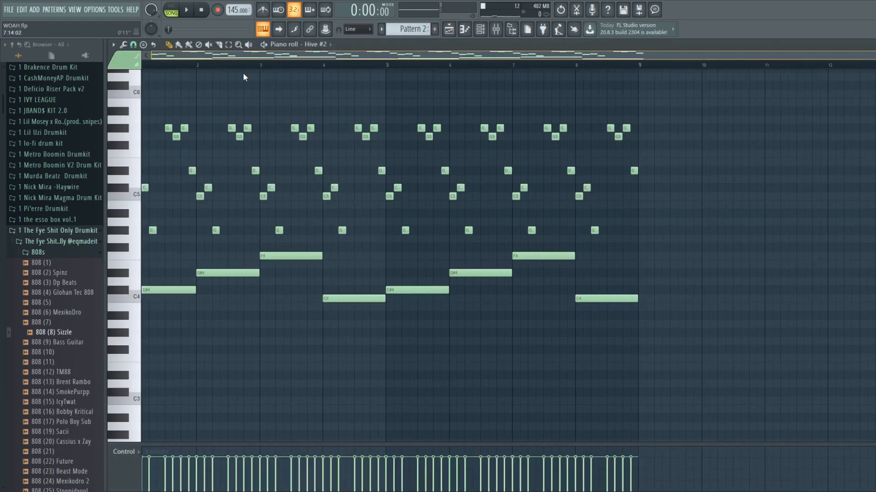
key("space")
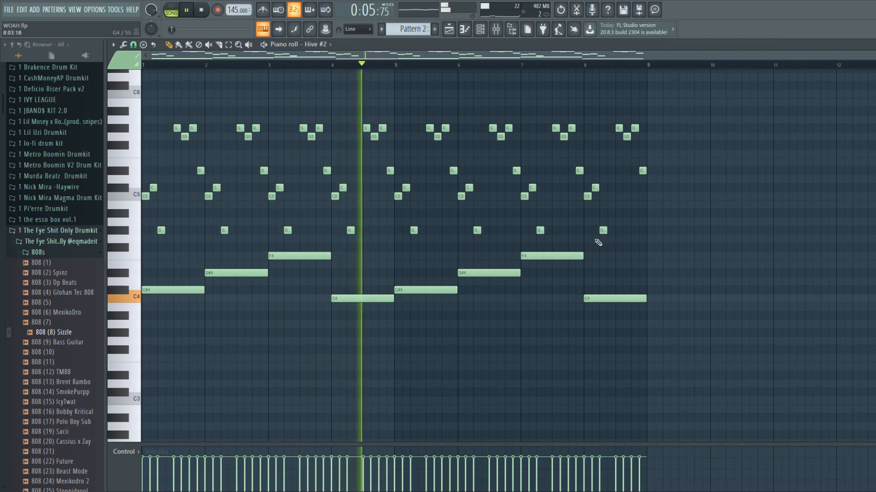
scroll(562, 247, "up", 4, "ctrl")
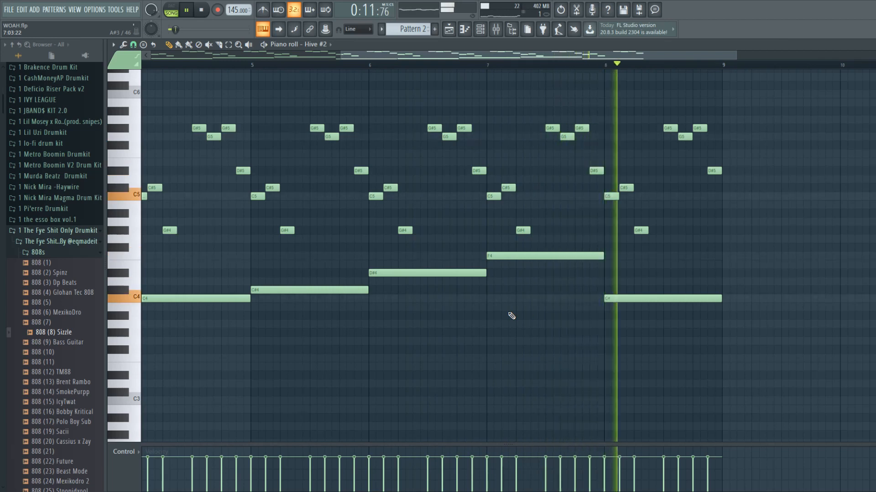
key("space")
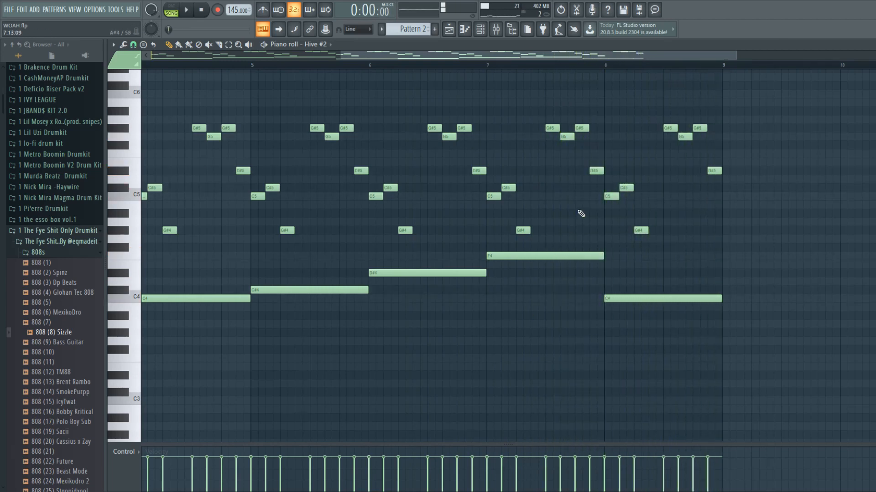
scroll(420, 162, "down", 5)
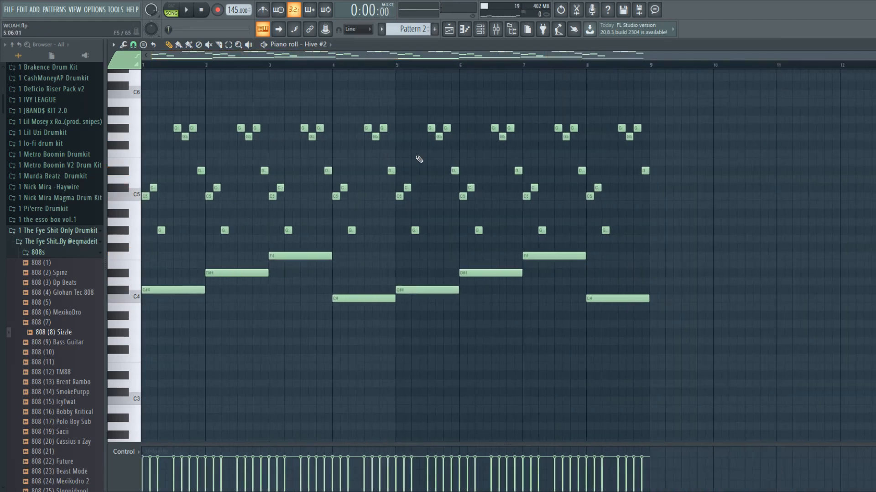
Step: Inspect the Fruity Reeverb 2 and the first Fruity parametric EQ 2 settings on mixer Insert 1
left_click(486, 33)
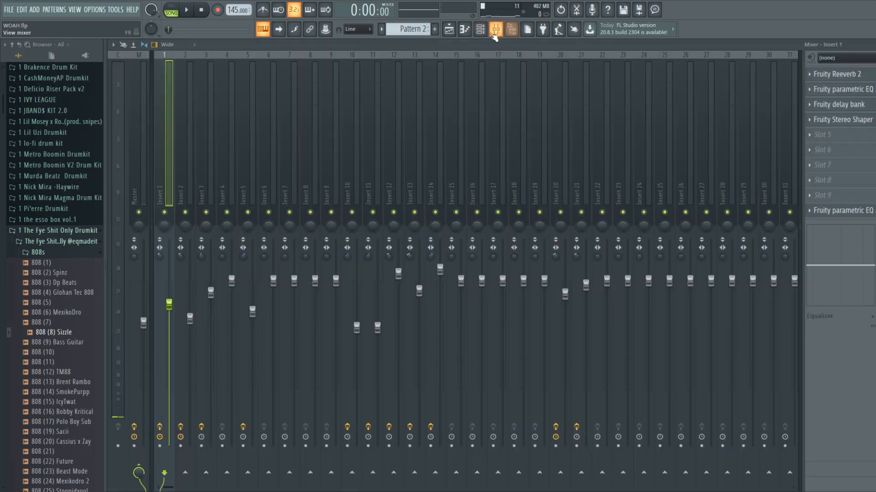
left_click(819, 76)
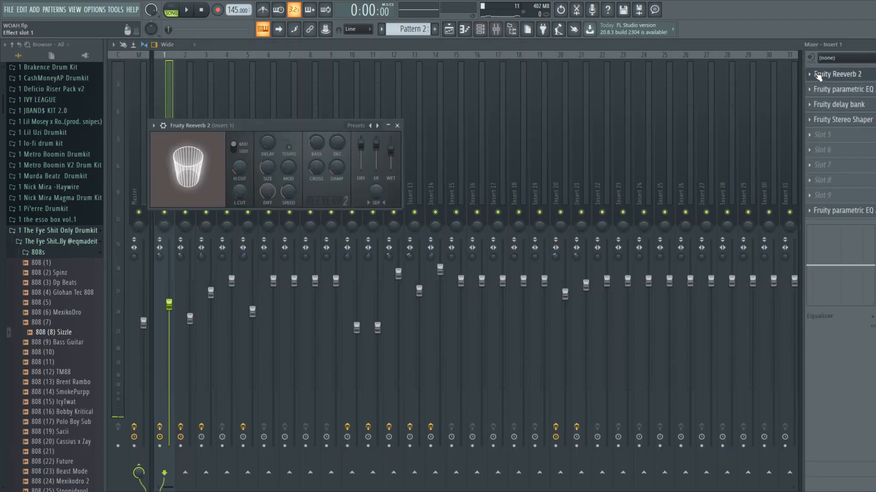
left_click(398, 125)
left_click(840, 89)
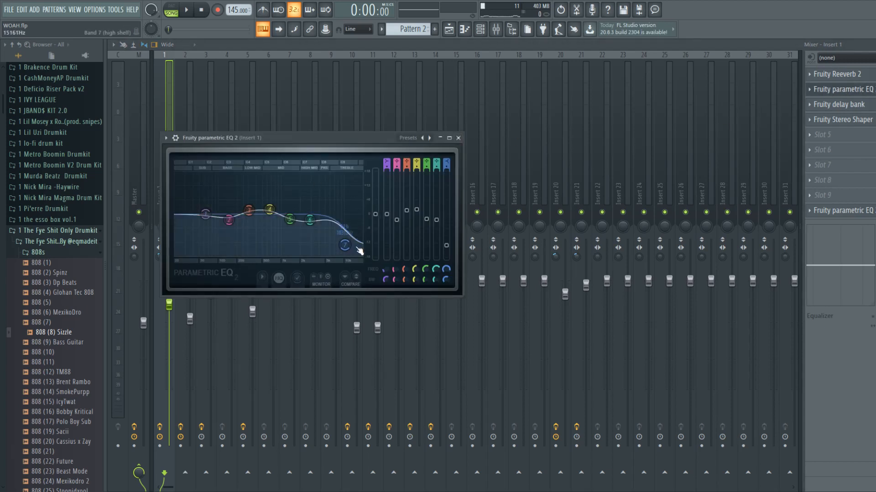
left_click(459, 138)
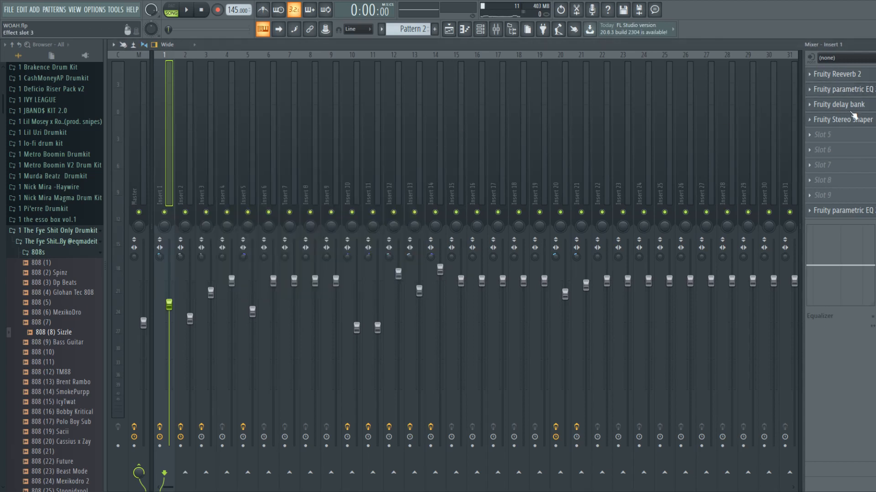
Step: Inspect the Fruity delay bank, Fruity Stereo Shaper and last-slot parametric EQ settings on Insert 1
left_click(819, 110)
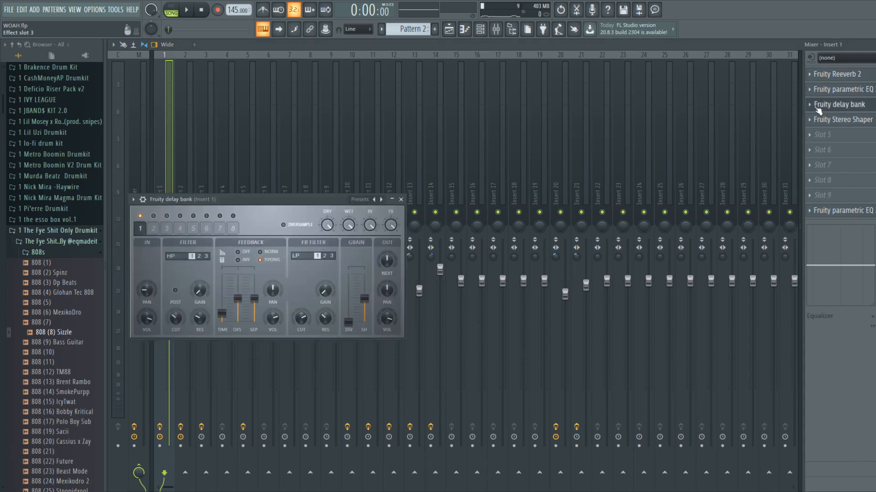
left_click(400, 200)
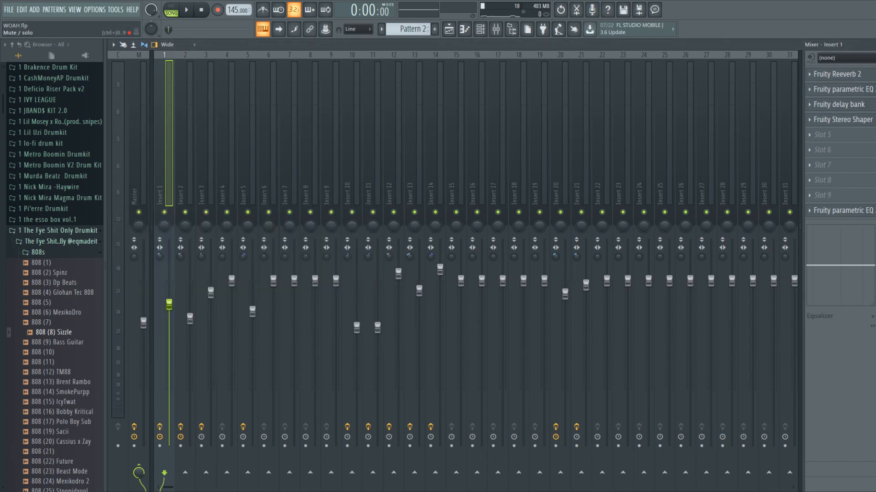
left_click(844, 120)
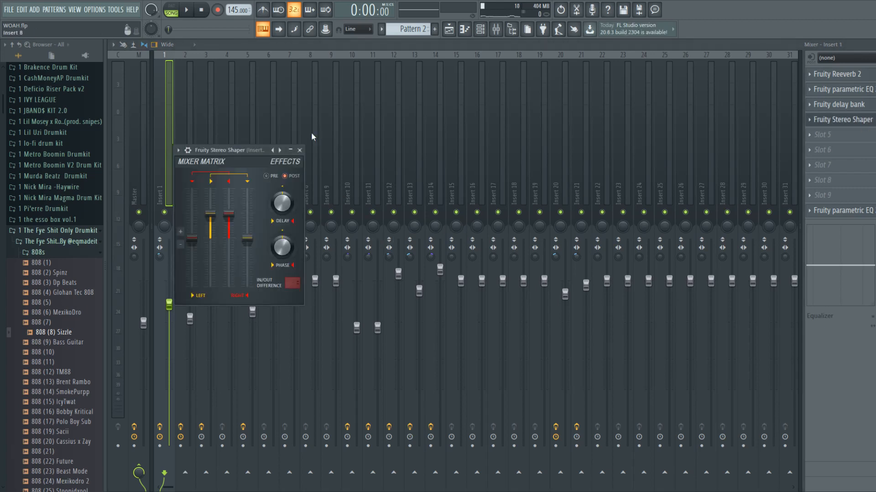
left_click(302, 153)
left_click(864, 212)
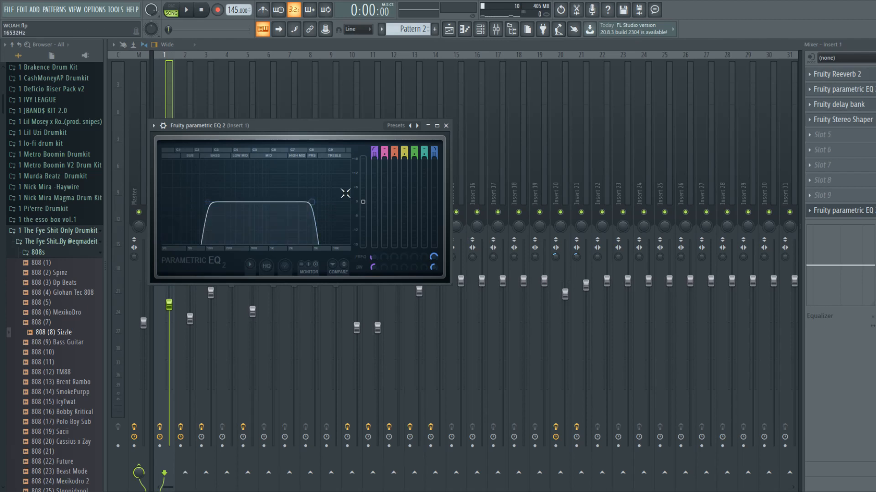
left_click(445, 126)
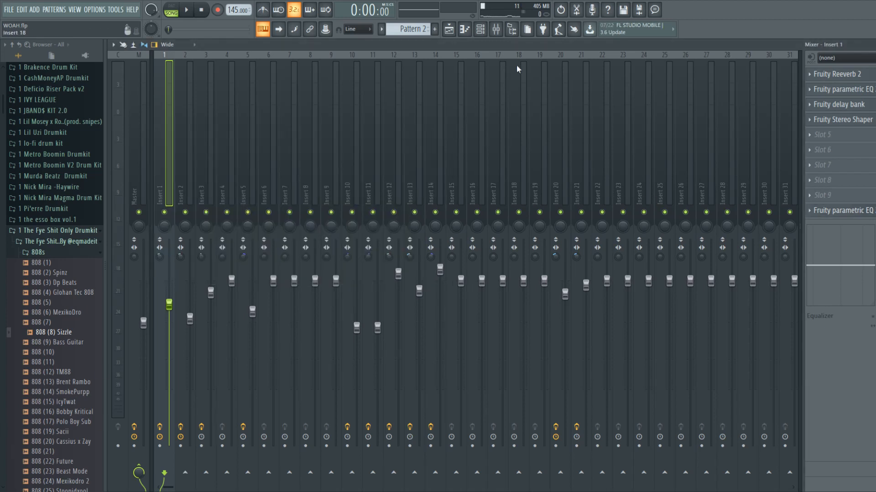
Step: Play the soloed Track 1 melody through its mixer effects and stop playback in the playlist
key("space")
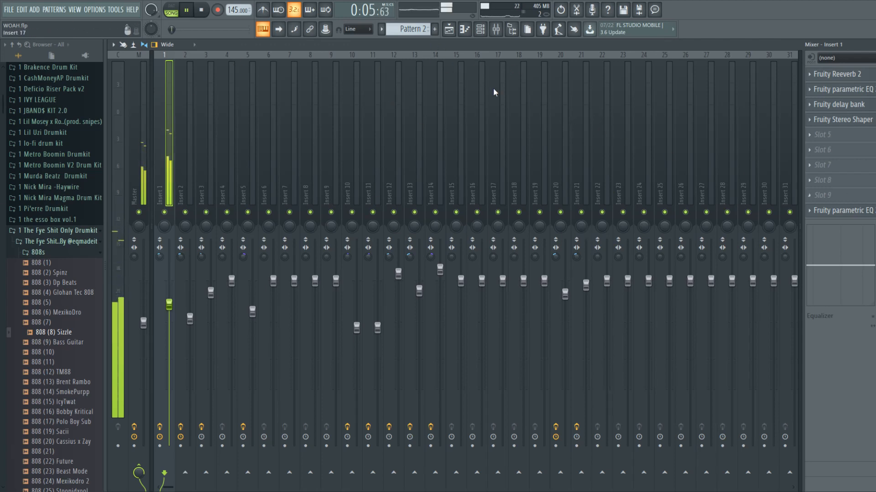
key("F5")
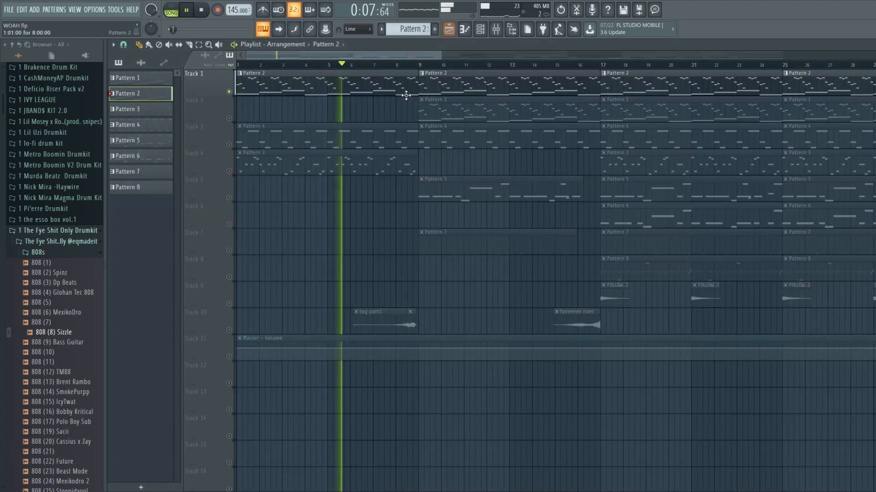
key("space")
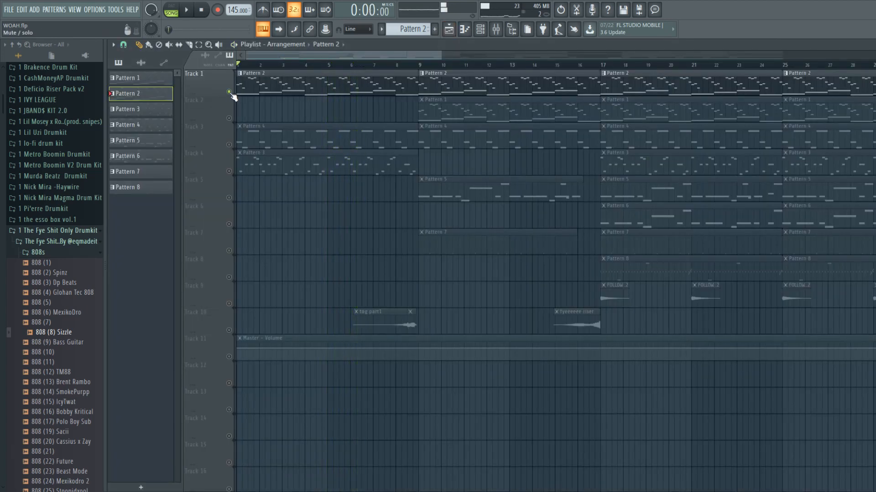
Step: Switch the solo from Track 1 to Track 2 and set the playback position to bar 9
left_click(229, 92)
left_click(229, 118)
left_click(418, 65)
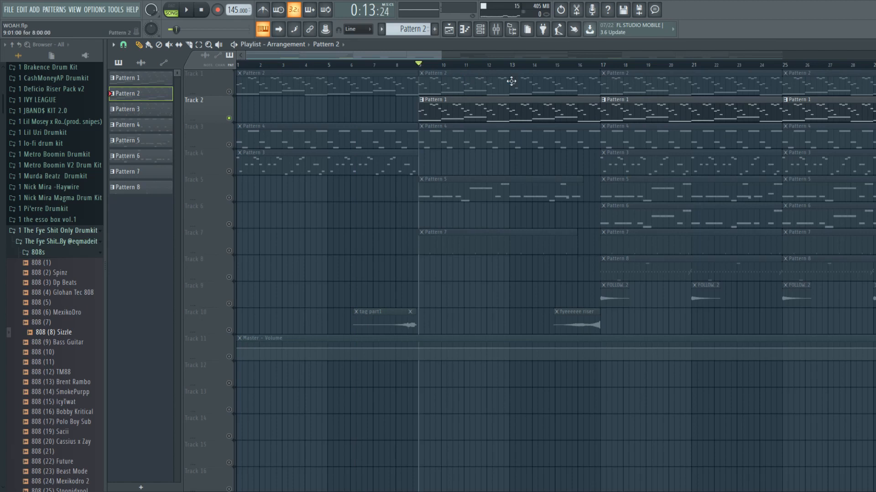
Step: Examine all the notes of the first Pattern 1 clip on Track 2 in the piano roll
double_click(499, 101)
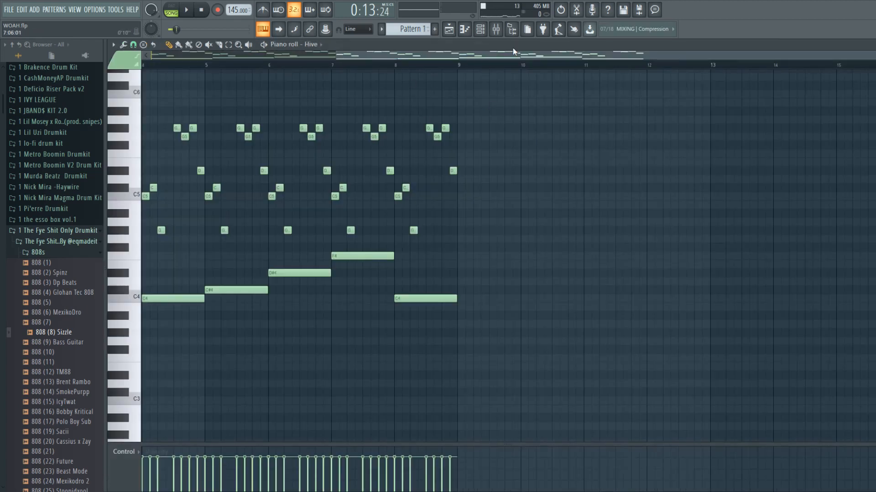
left_click(481, 30)
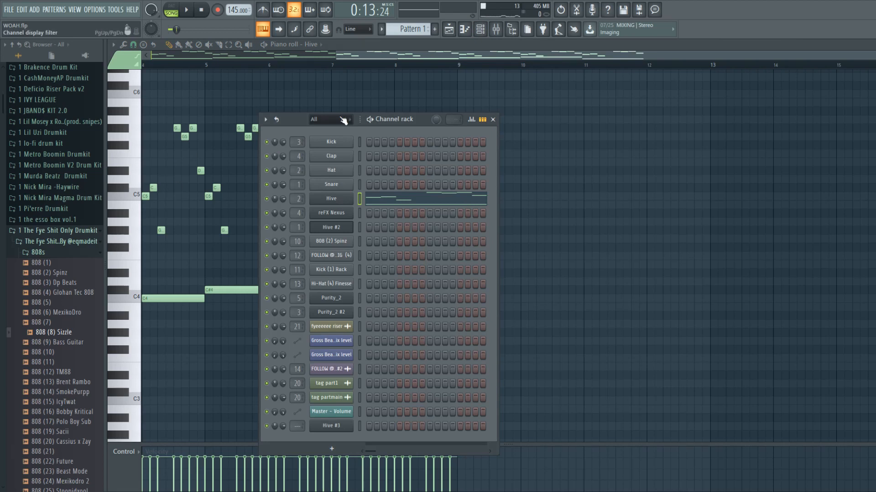
left_click_drag(516, 57, 216, 91)
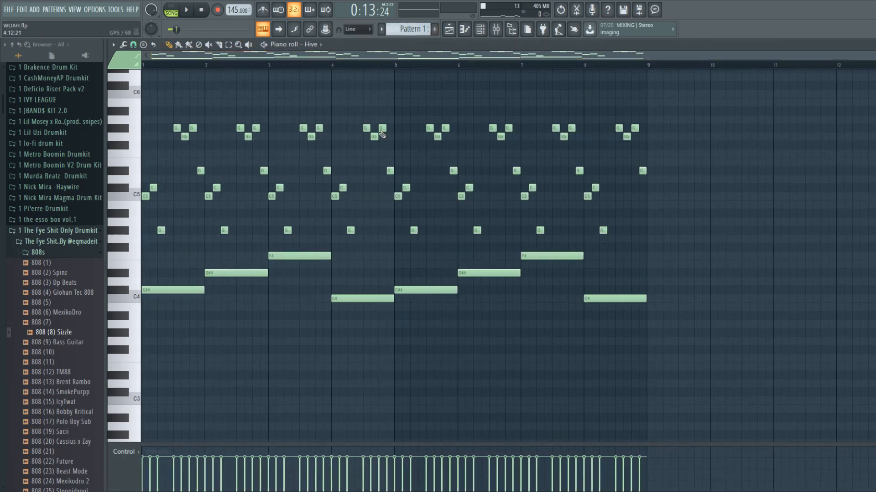
Step: Inspect the preset loaded in the Hive instrument and the effects chain on its mixer track, Insert 2
left_click(480, 30)
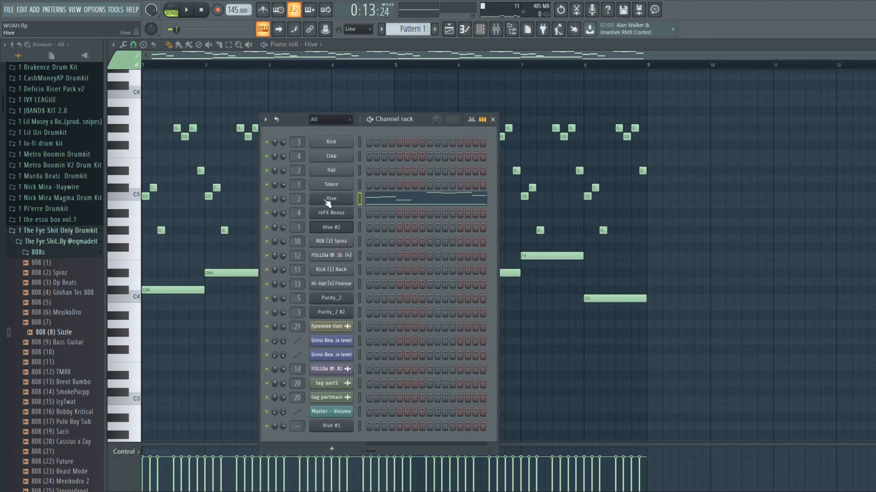
left_click(328, 201)
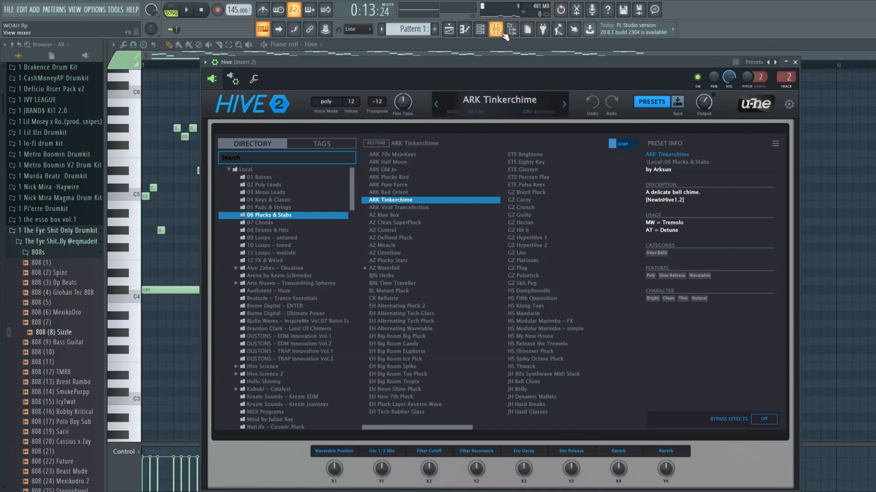
left_click(496, 29)
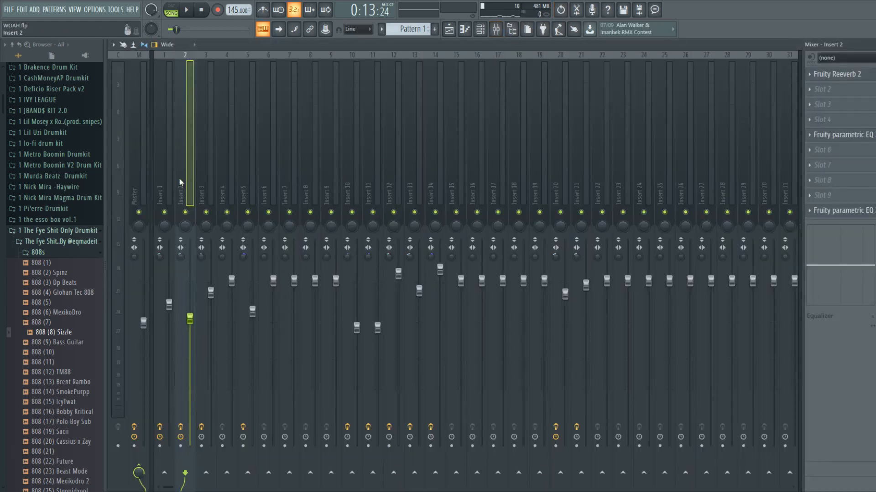
left_click(480, 31)
left_click(480, 31)
Step: Play the soloed Track 2 from bar 9 and follow Pattern 1's notes in the piano roll
key("space")
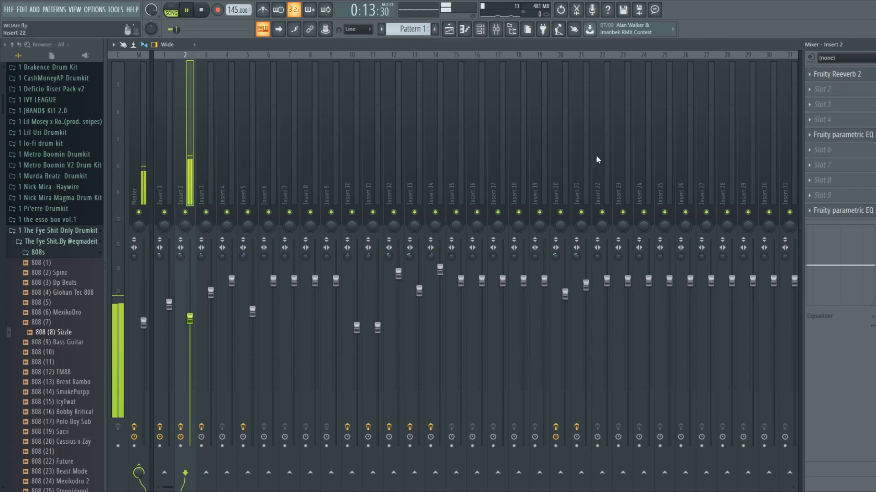
left_click(449, 29)
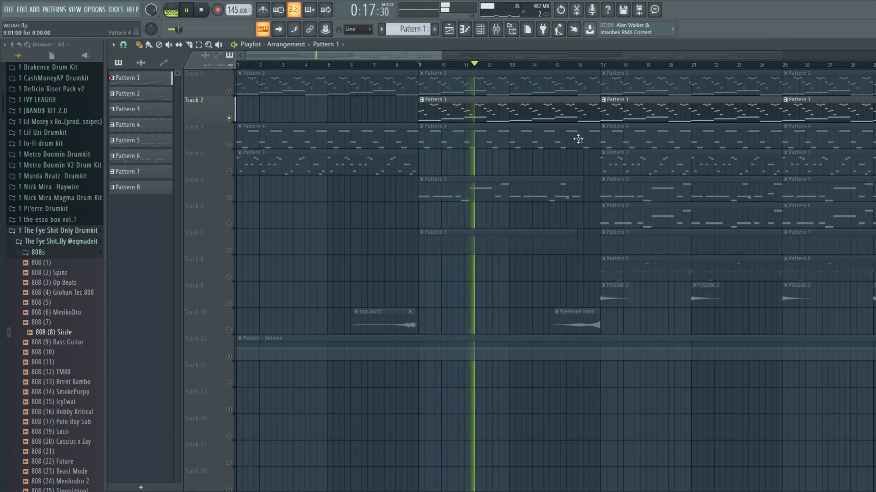
key("F7")
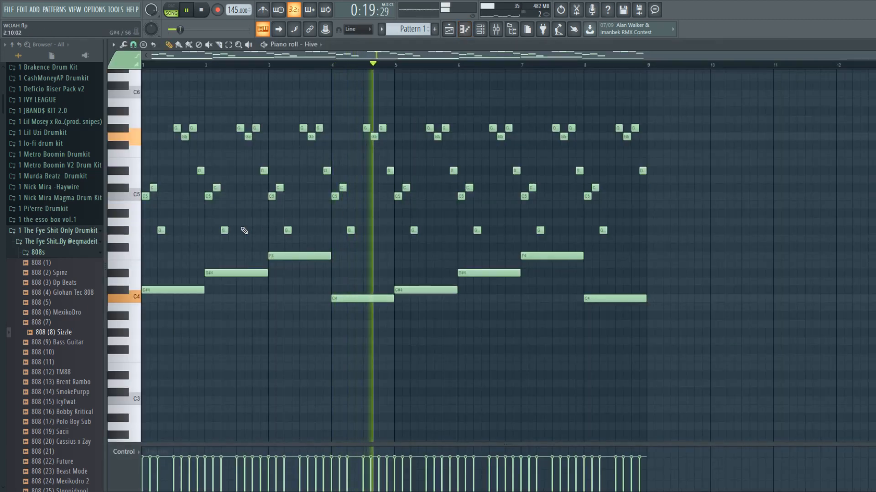
scroll(594, 217, "up", 1)
scroll(594, 217, "up", 3)
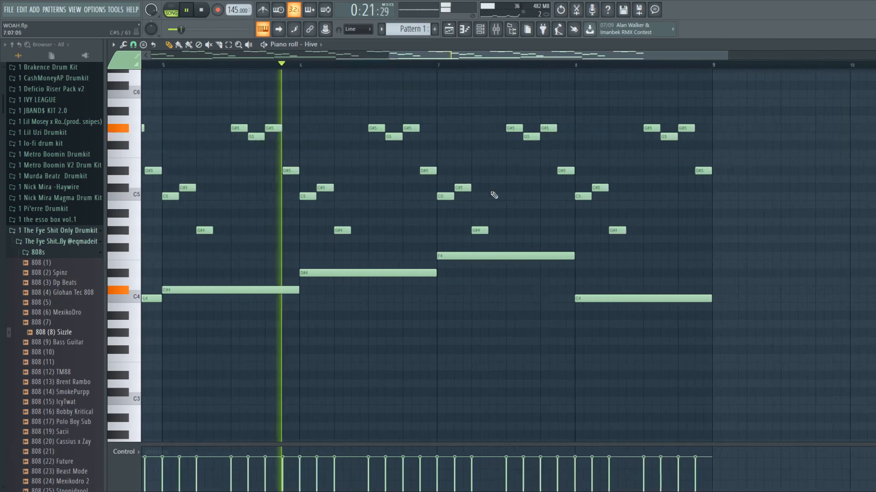
Step: Follow the remaining notes of Pattern 1 in the piano roll during playback, return to the playlist and stop playback
scroll(466, 196, "down", 4)
scroll(536, 209, "up", 3)
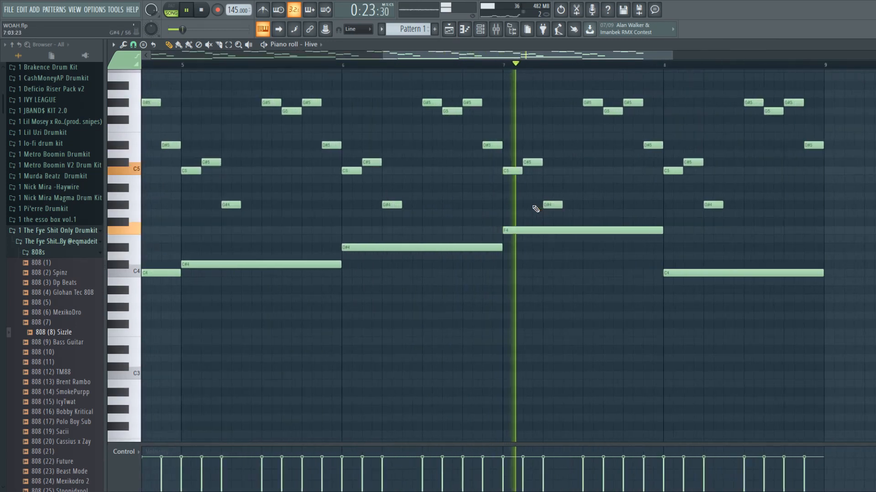
scroll(442, 55, "down", 3)
left_click(263, 29)
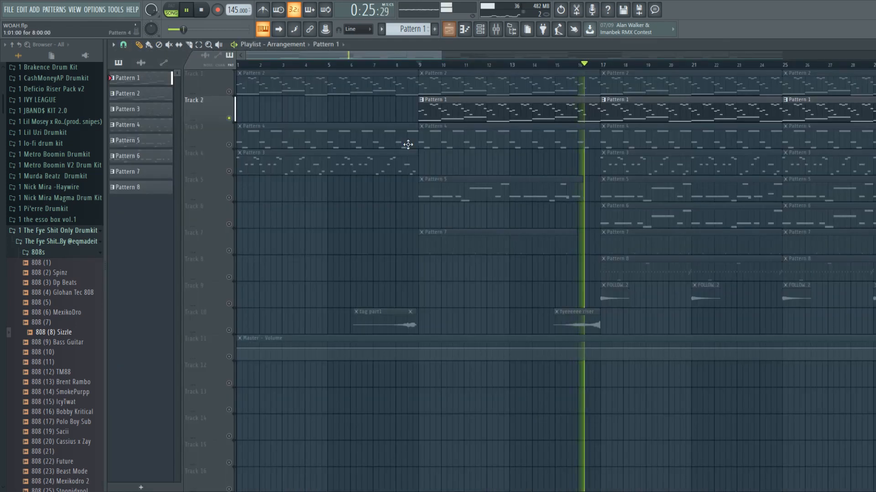
key("space")
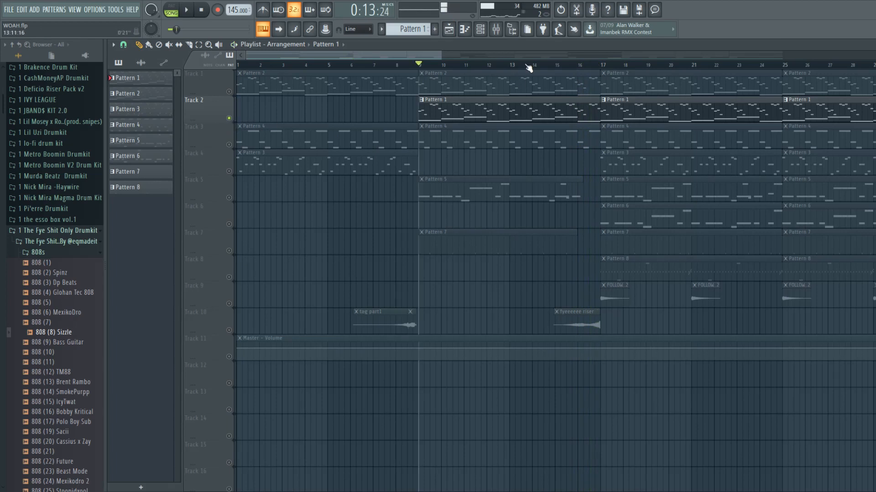
Step: Inspect the settings of Fruity Reeverb 2 and both Fruity Parametric EQ 2 effects on mixer track Insert 2
left_click(496, 28)
left_click(851, 76)
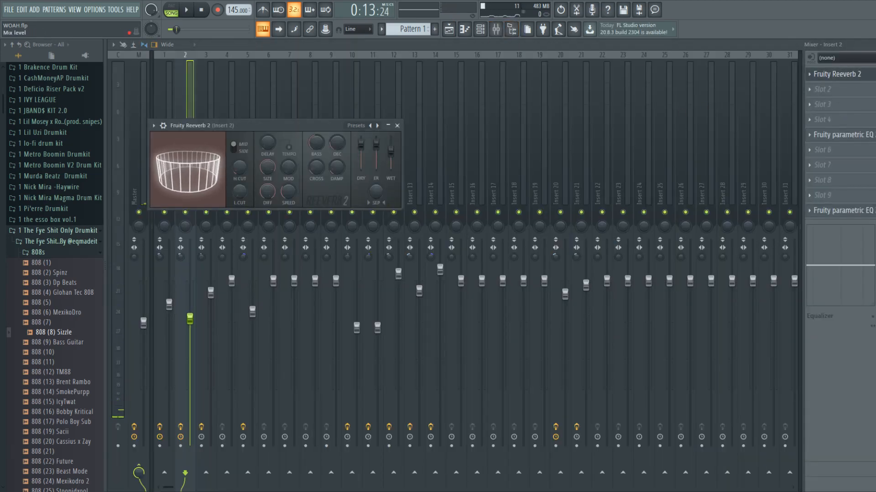
left_click(851, 75)
left_click(847, 135)
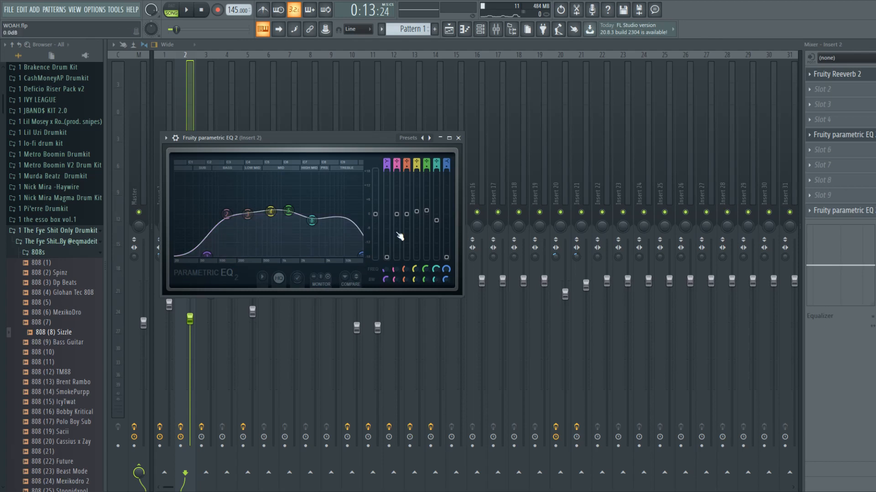
left_click(458, 138)
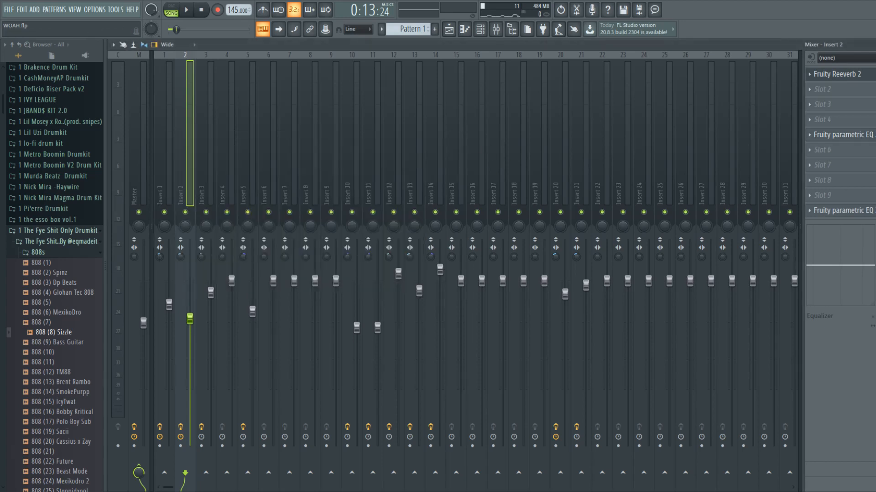
left_click(856, 212)
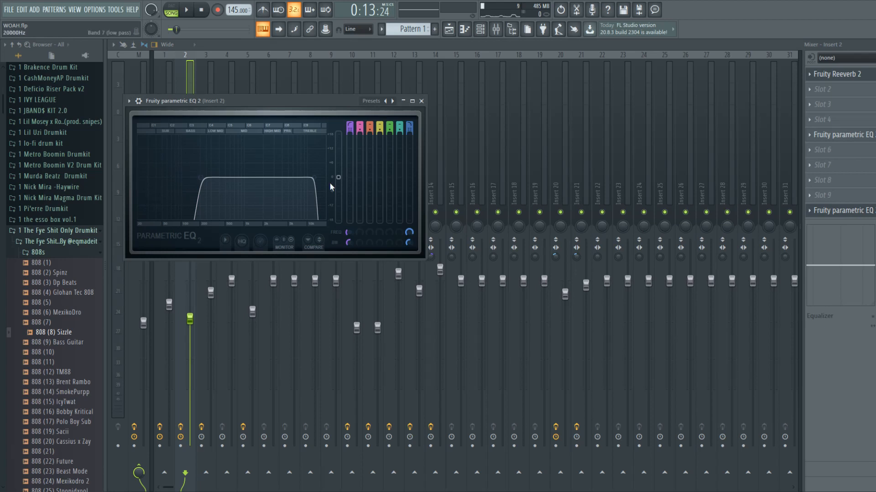
left_click(420, 100)
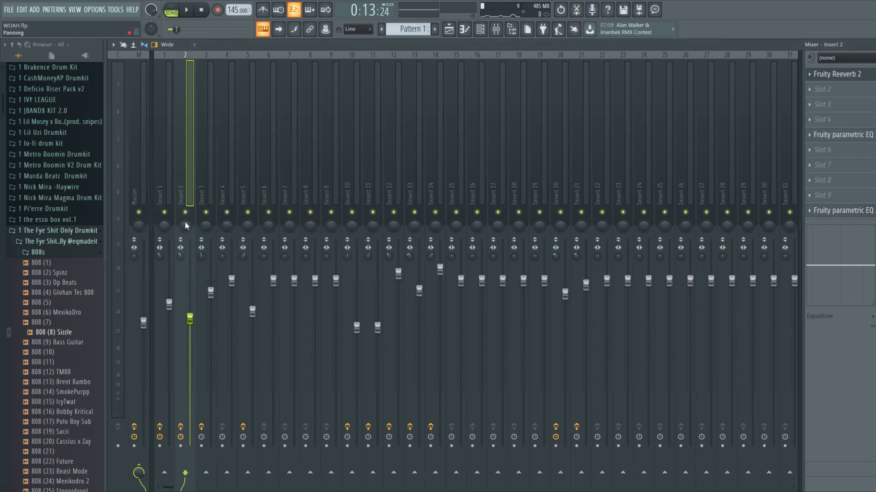
Step: Play the soloed Track 2 from bar 9 in the playlist, checking its level in the mixer before stopping
left_click(449, 28)
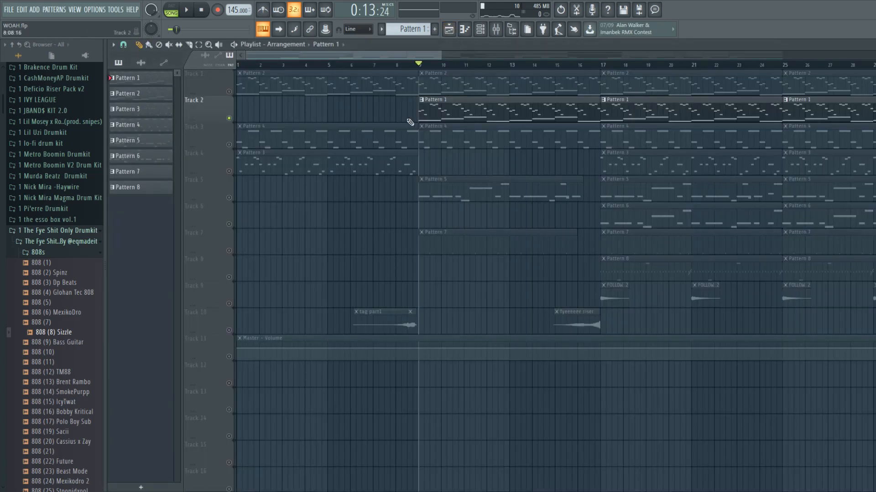
key("space")
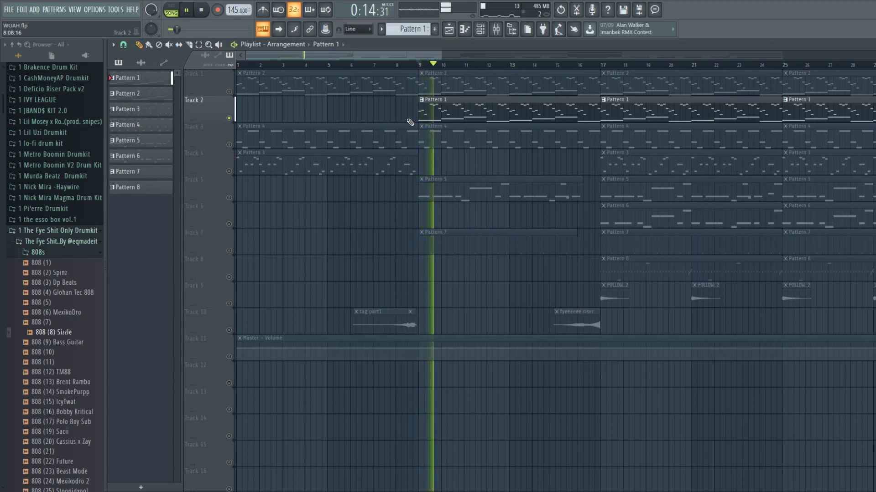
left_click(496, 29)
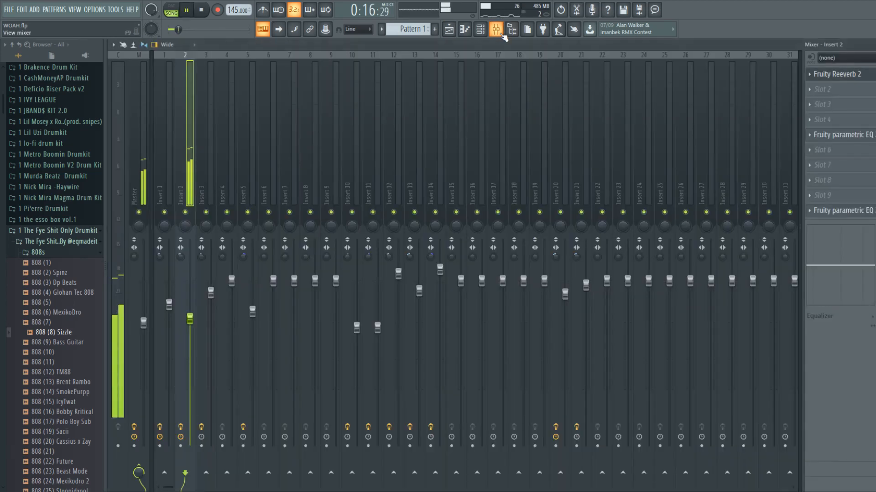
left_click(496, 29)
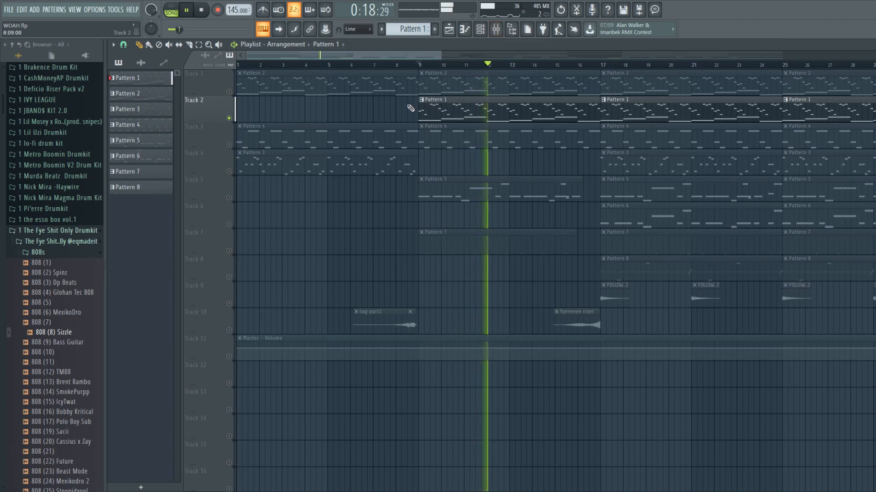
key("space")
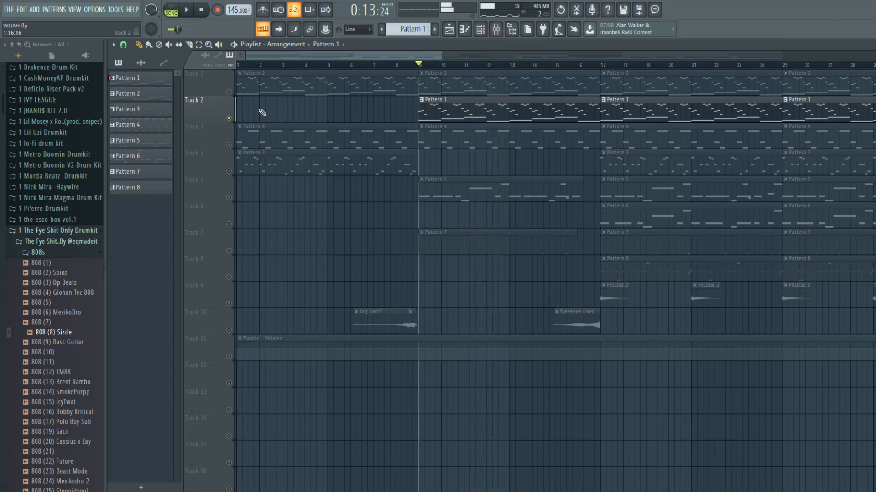
Step: Enable Track 1 alongside Track 2 and play both melodies together from bar 9
left_click(229, 92)
key("space")
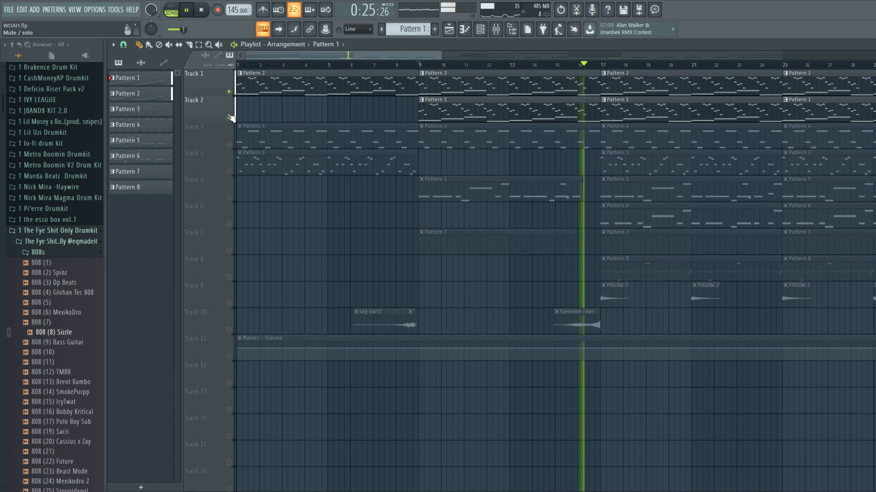
key("space")
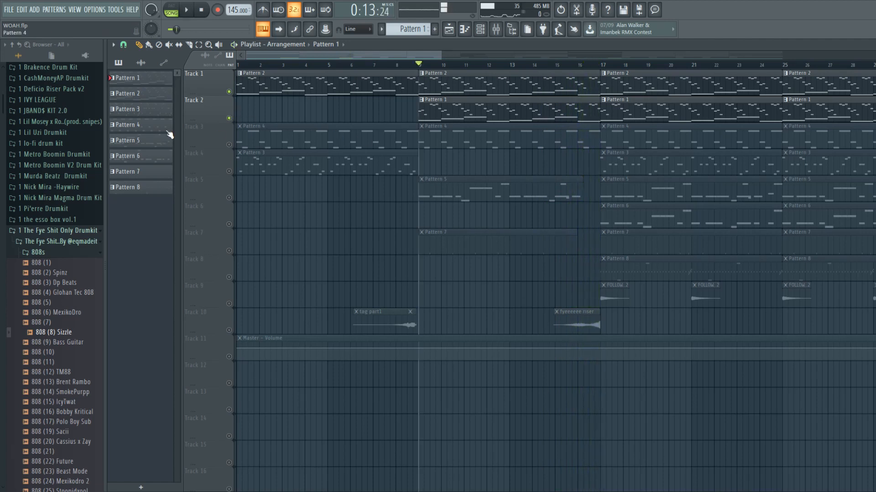
Step: Solo Track 3 and inspect the preset loaded in its Purity_2 #2 instrument
left_click(229, 145)
right_click(229, 145)
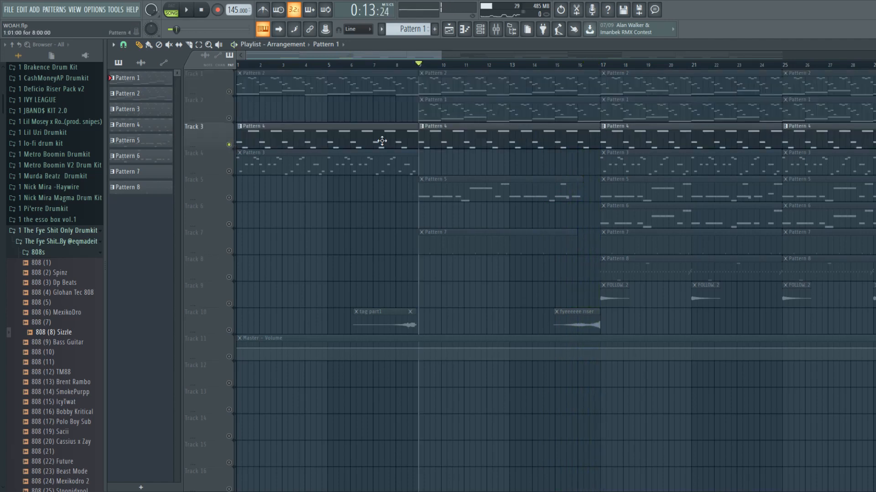
left_click(480, 30)
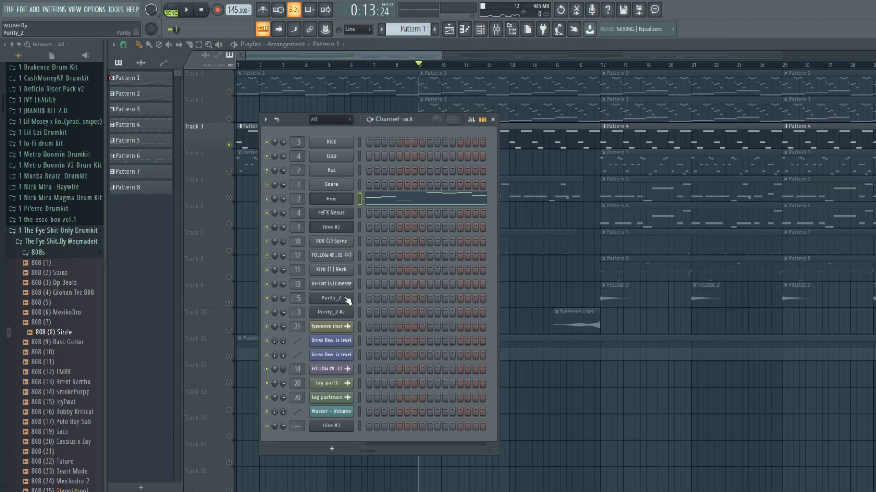
left_click(336, 315)
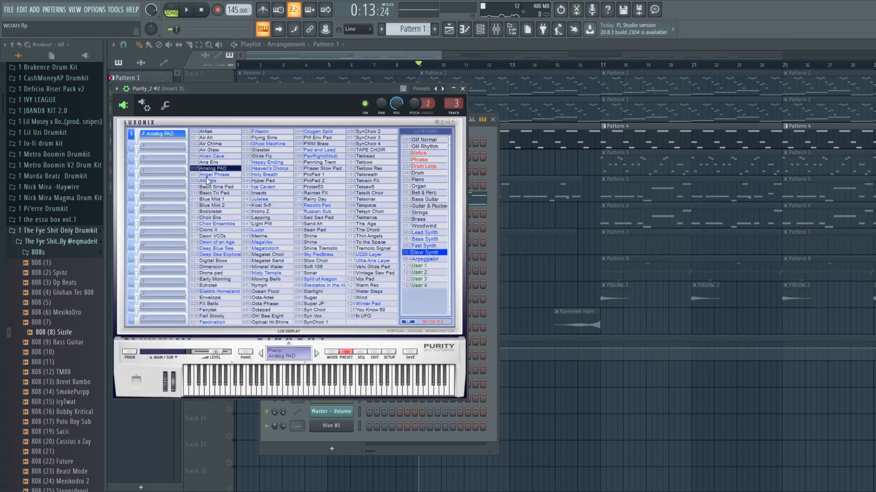
left_click(462, 89)
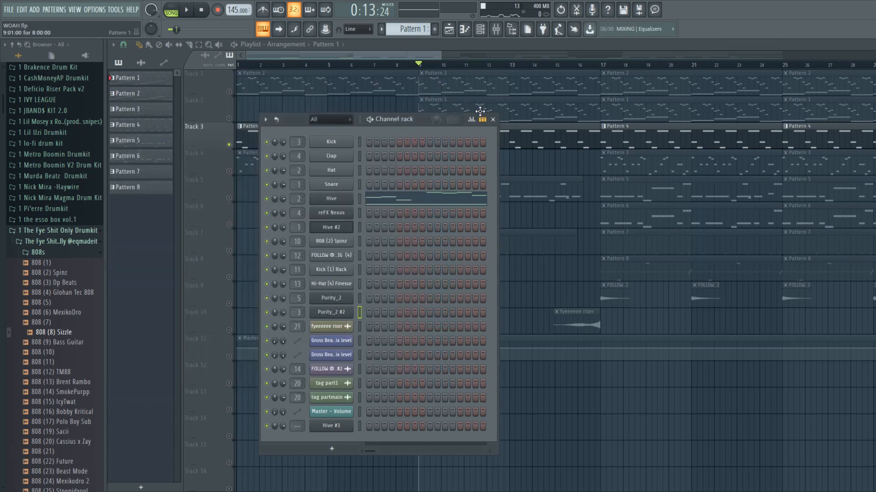
Step: Examine all eight bars of Pattern 4's notes from Track 3 in the piano roll
double_click(536, 140)
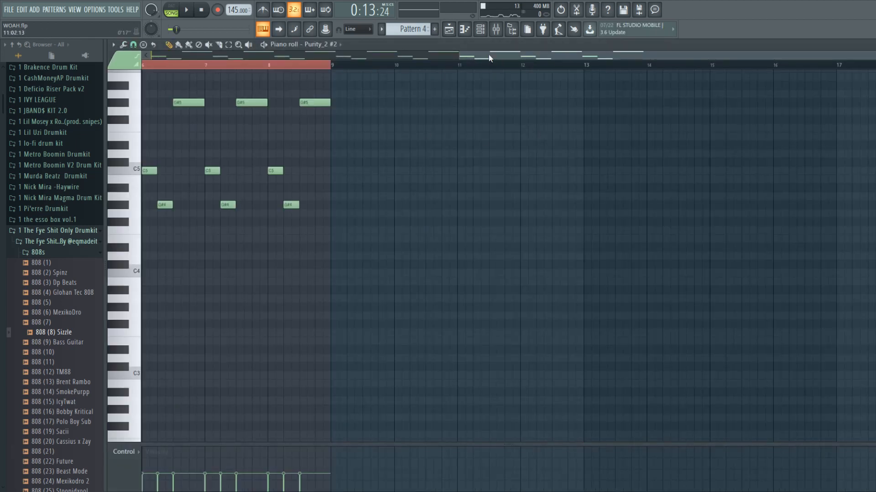
left_click_drag(489, 58, 157, 59)
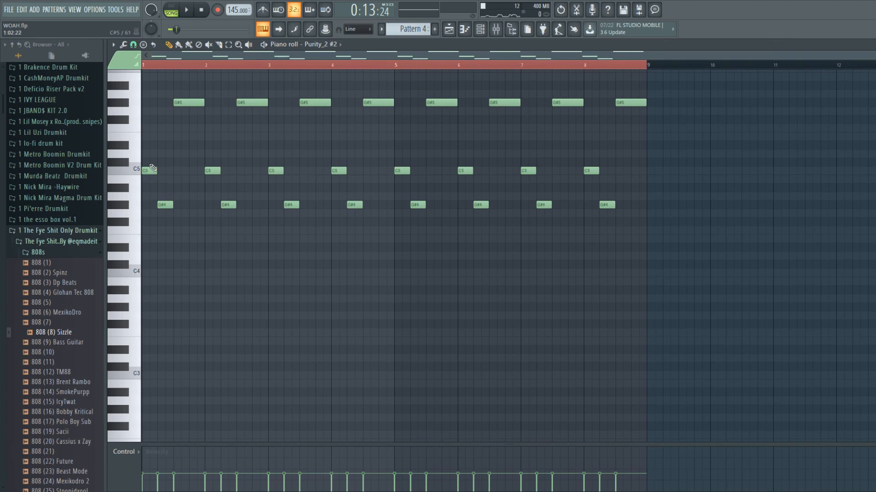
left_click(448, 30)
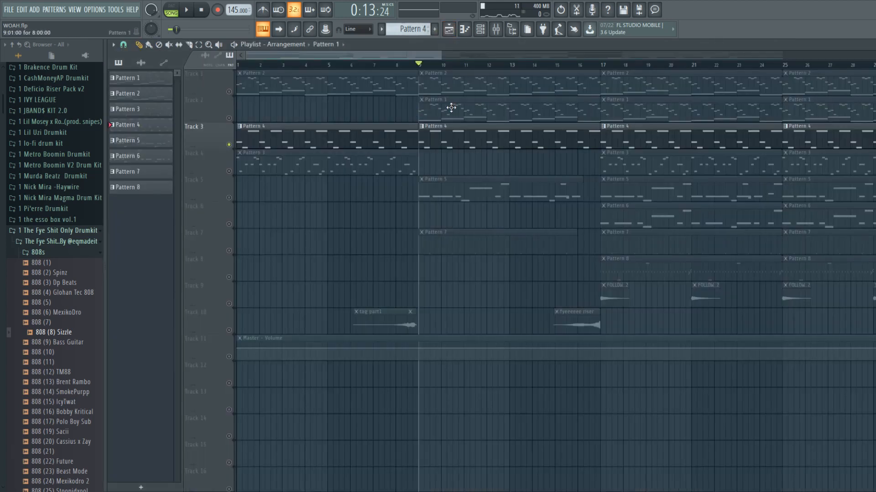
Step: Open Pattern 1 from Track 2 in the piano roll and closely examine its notes for comparison with Pattern 4
double_click(451, 107)
scroll(289, 192, "up", 5, "ctrl")
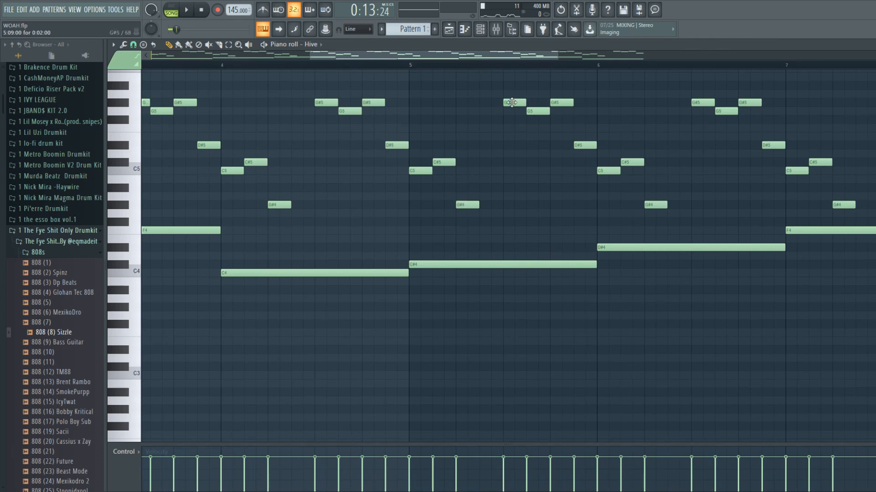
scroll(502, 160, "up", 2, "ctrl")
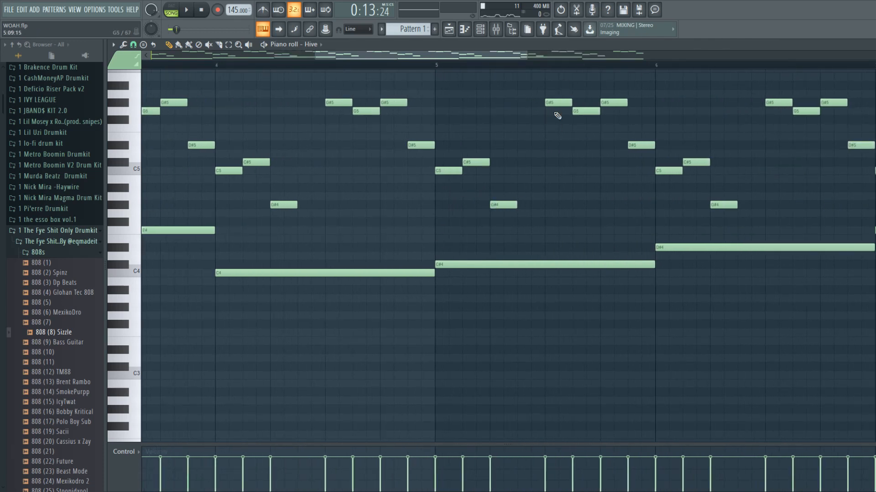
scroll(496, 215, "down", 4, "ctrl")
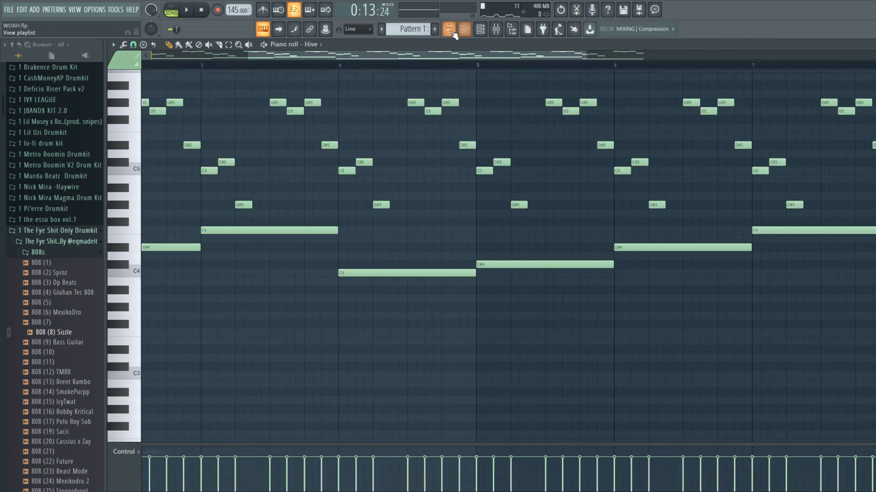
left_click(449, 29)
Step: Reopen Pattern 4 from Track 3 in the piano roll and compare its notes with Pattern 1's melody
double_click(438, 145)
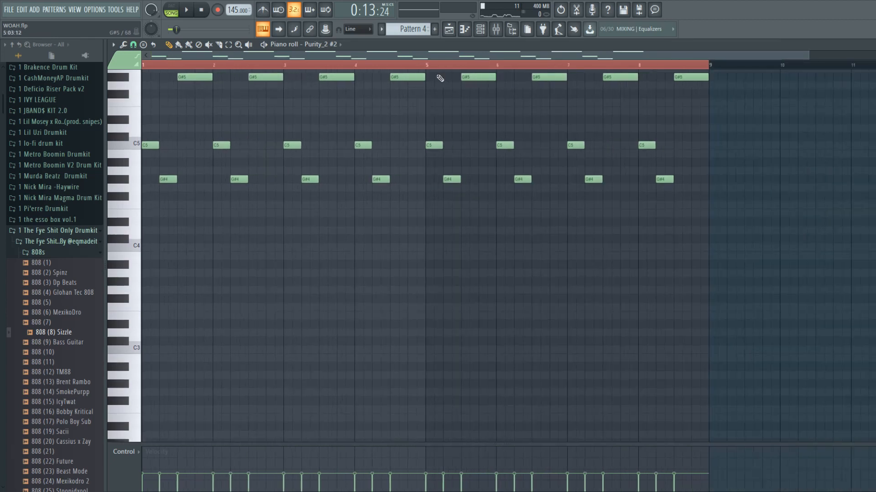
left_click(464, 29)
left_click(496, 29)
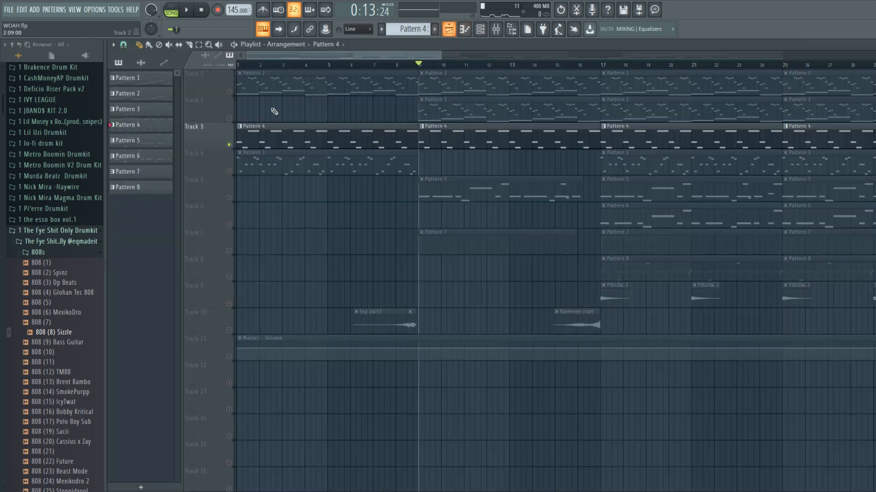
Step: Play the soloed Track 3 from bar 9 in the playlist and stop near bar 16
left_click(449, 29)
key("space")
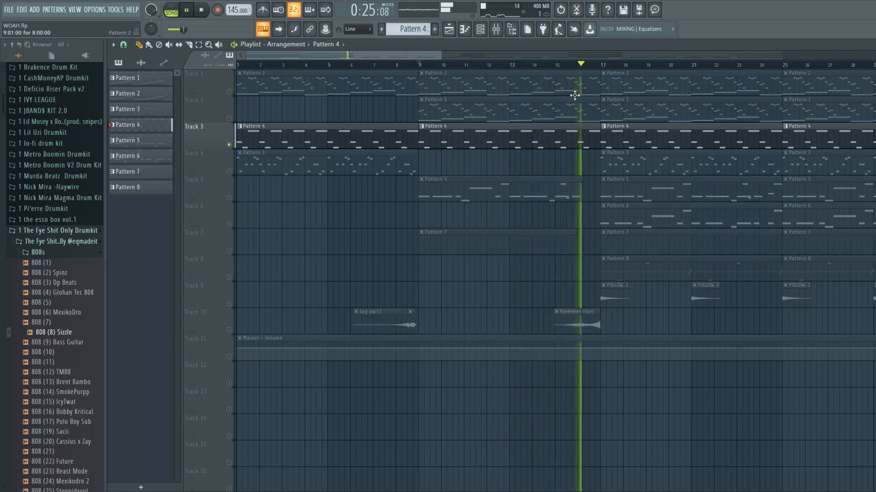
key("space")
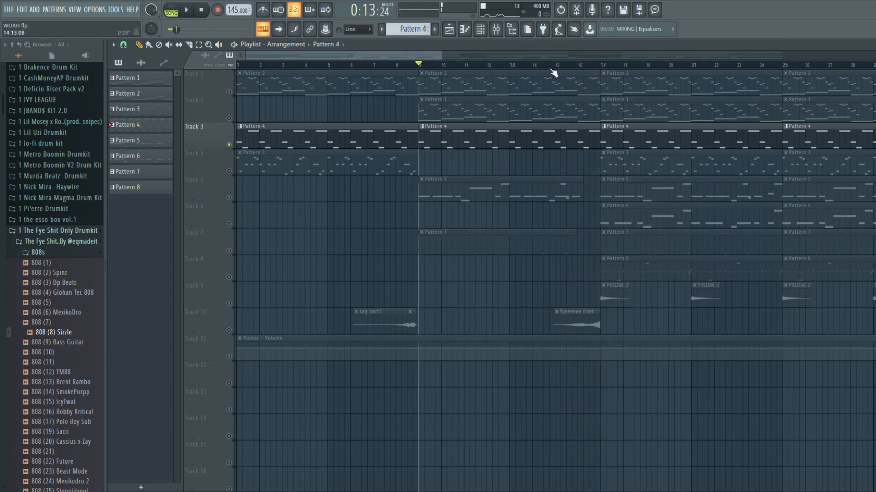
Step: Inspect the settings of Fruity Reeverb 2, the first Fruity Parametric EQ 2 and Fruity Stereo Shaper on mixer track Insert 3
left_click(495, 29)
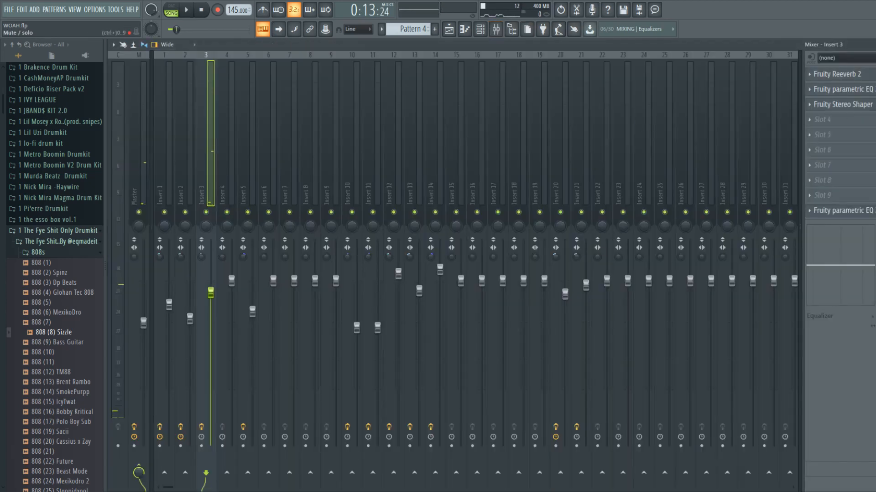
left_click(837, 74)
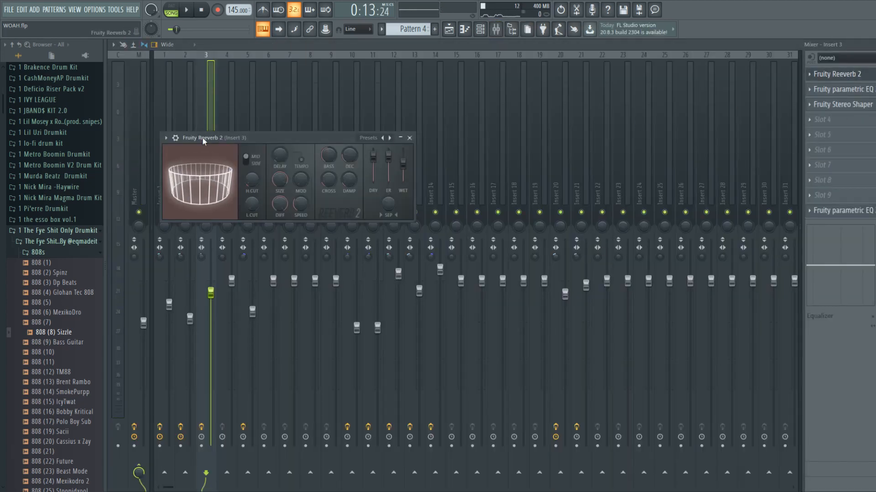
left_click(410, 138)
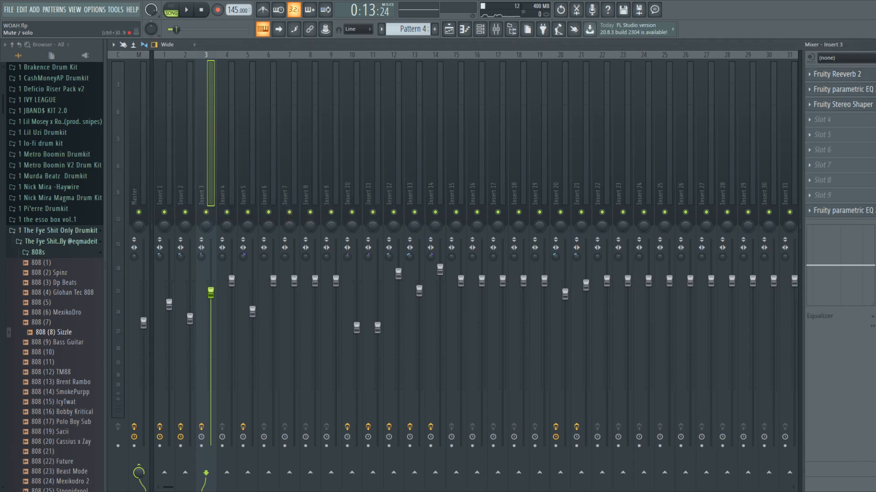
left_click(843, 90)
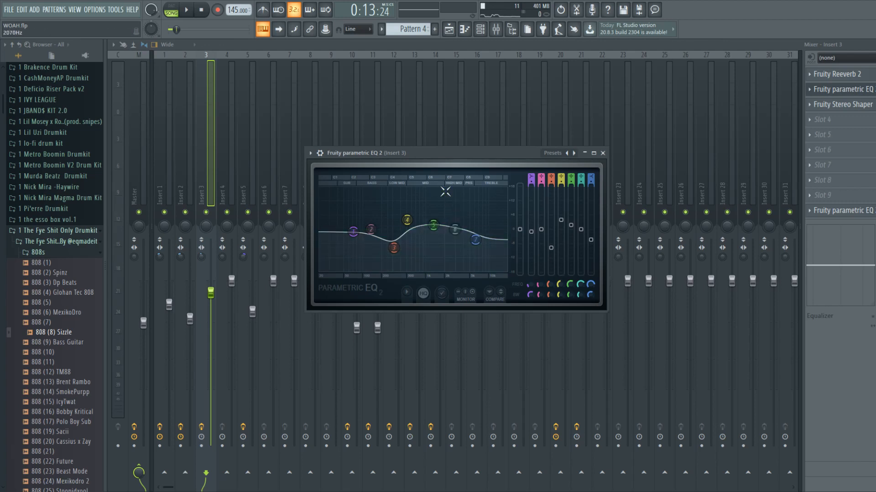
left_click(602, 153)
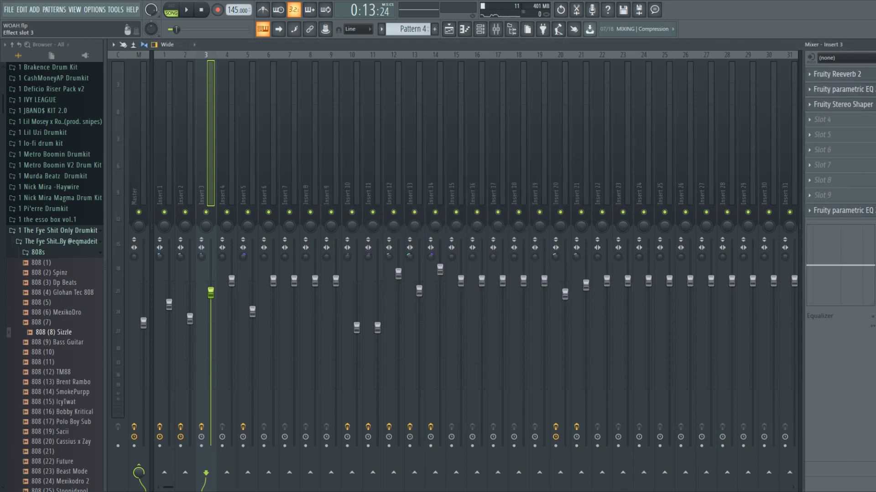
left_click(853, 107)
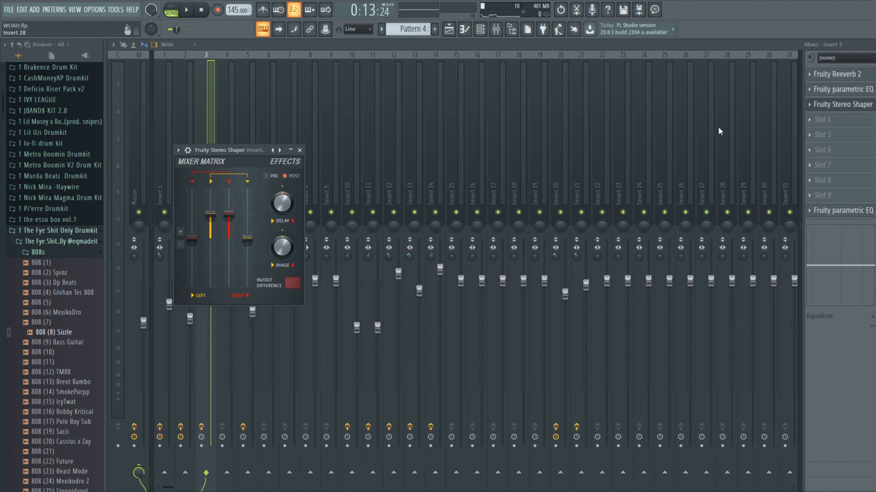
Step: Inspect the curve of the last Fruity Parametric EQ 2 in the effect chain of mixer track Insert 3
left_click(837, 211)
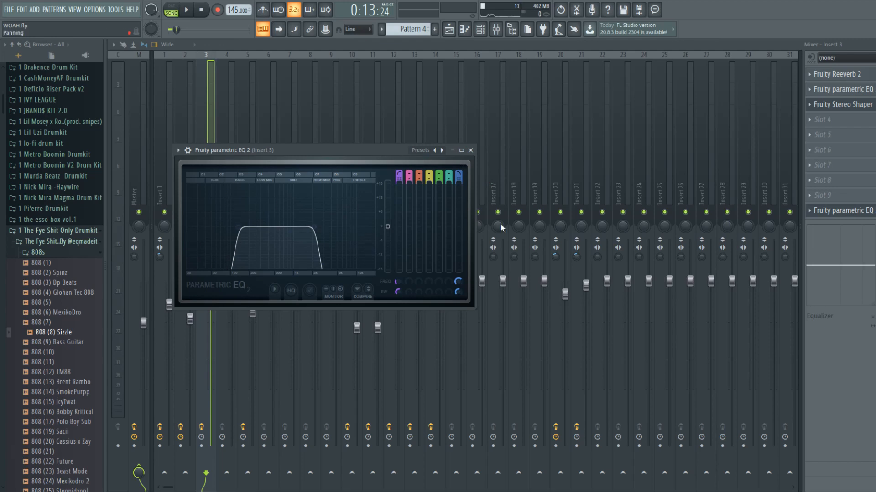
left_click(470, 150)
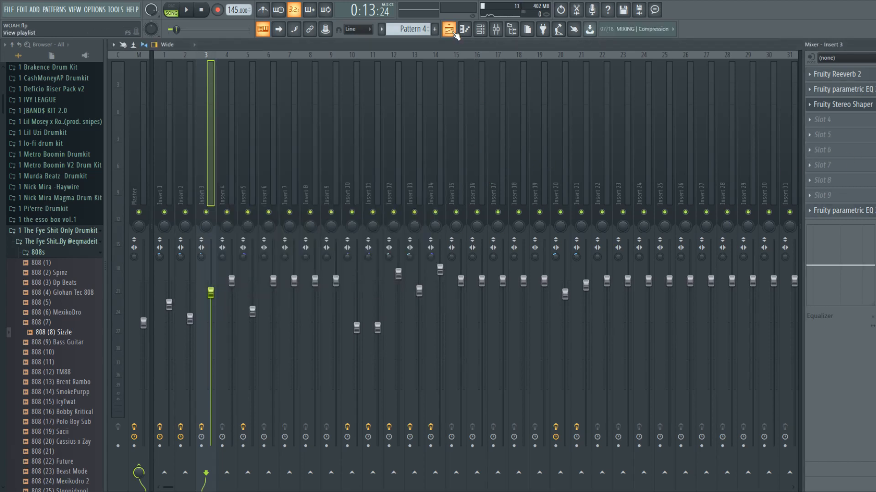
Step: Return to the playlist and play the soloed Track 3 from bar 9, stopping near bar 17
left_click(449, 31)
key("space")
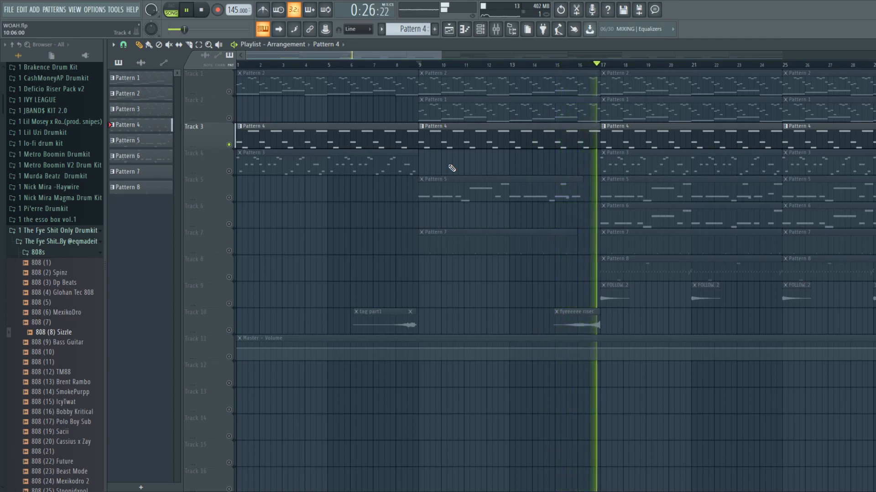
key("space")
Step: Unmute Tracks 2 and 1 and play them together with Track 3 from bar 9 to bar 17
left_click(229, 118)
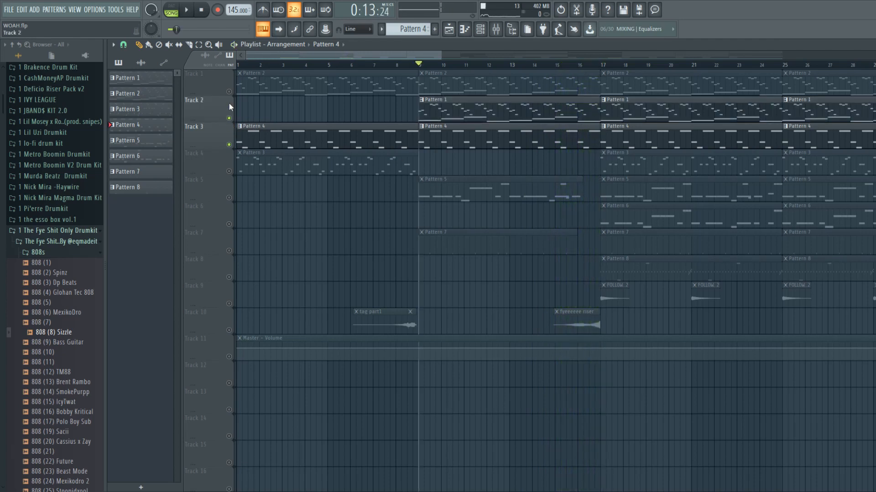
left_click(229, 91)
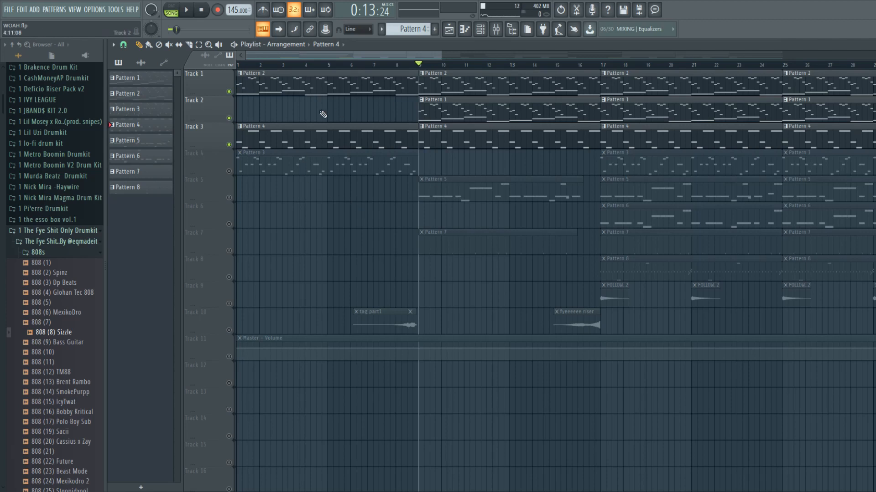
key("space")
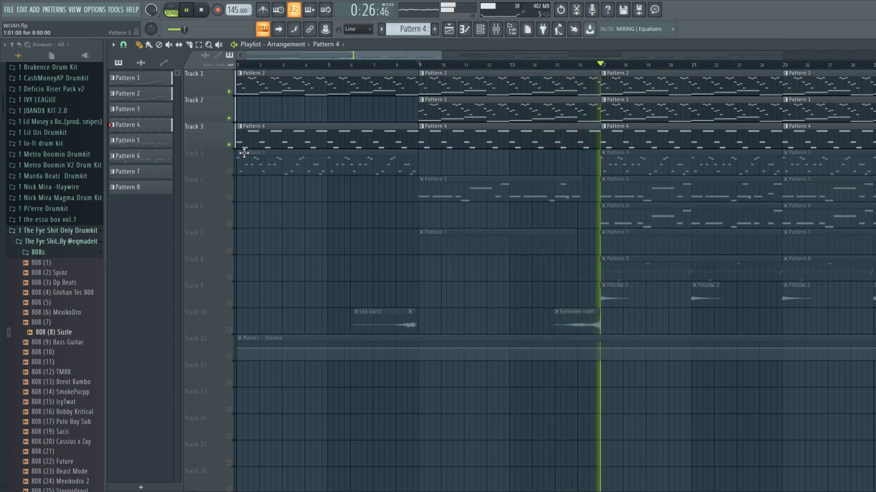
key("space")
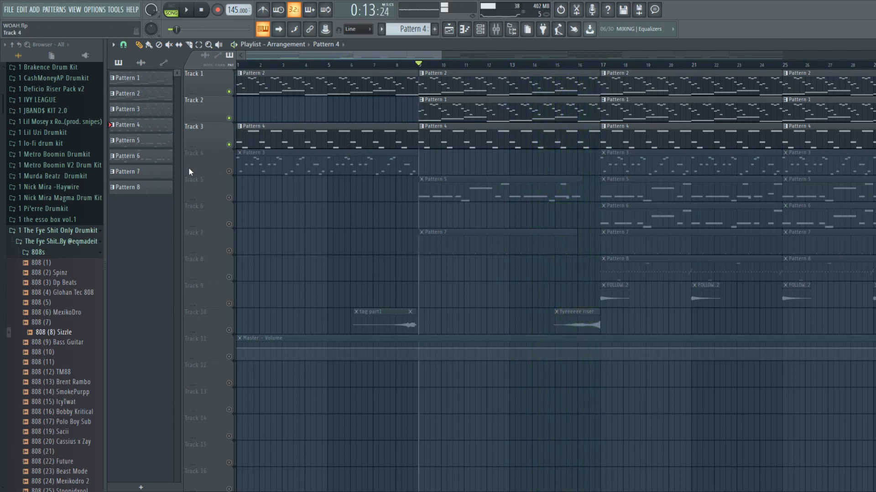
Step: Solo Track 4 in the playlist, set the playhead to bar 1, and select Insert 5 in the mixer
right_click(229, 172)
left_click(239, 66)
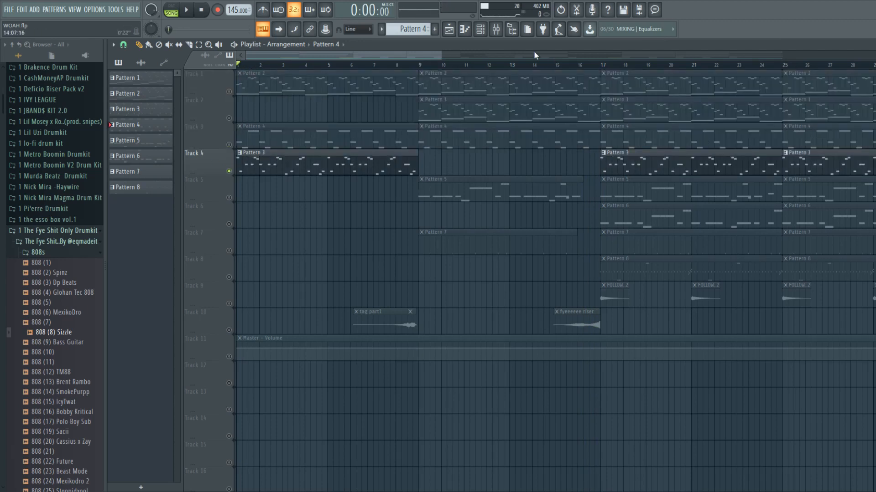
left_click(496, 30)
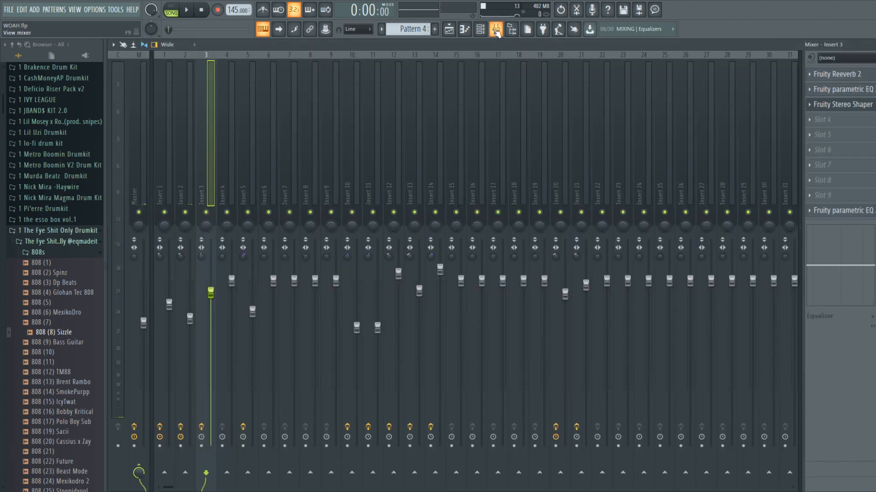
left_click(224, 180)
left_click(209, 184)
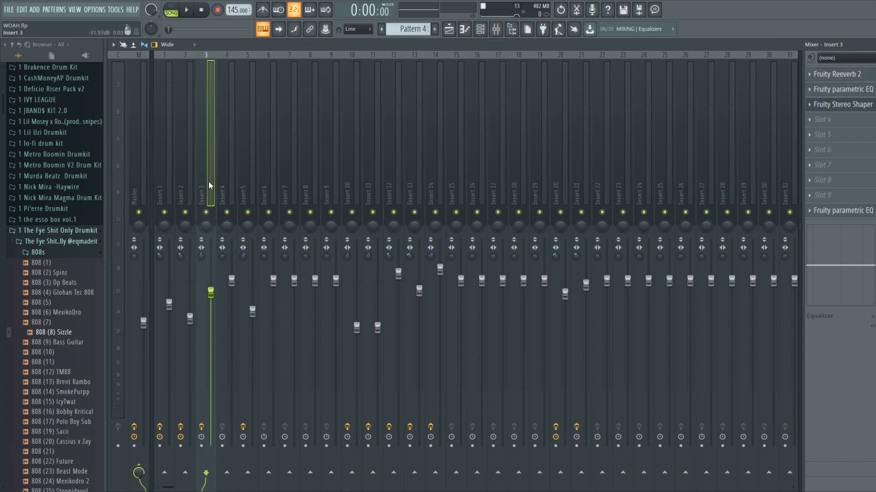
left_click(254, 175)
Step: Examine the preset loaded in the Purity_2 instrument from the channel rack
left_click(480, 29)
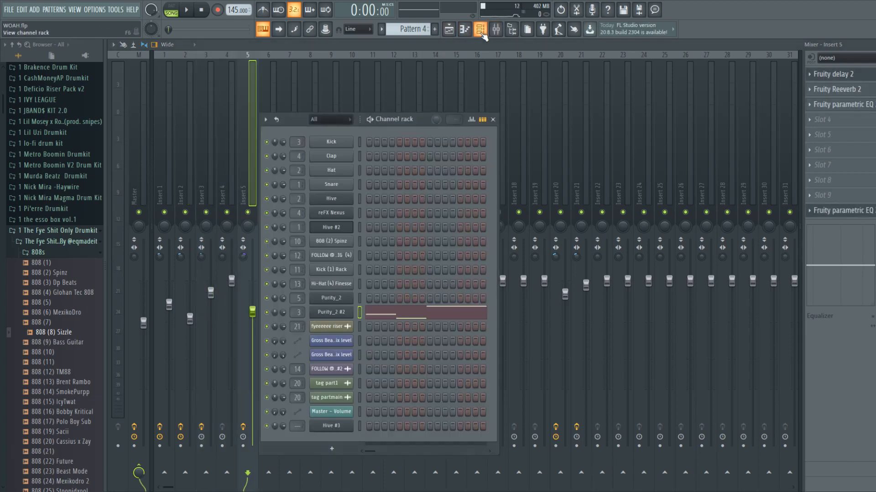
left_click(342, 301)
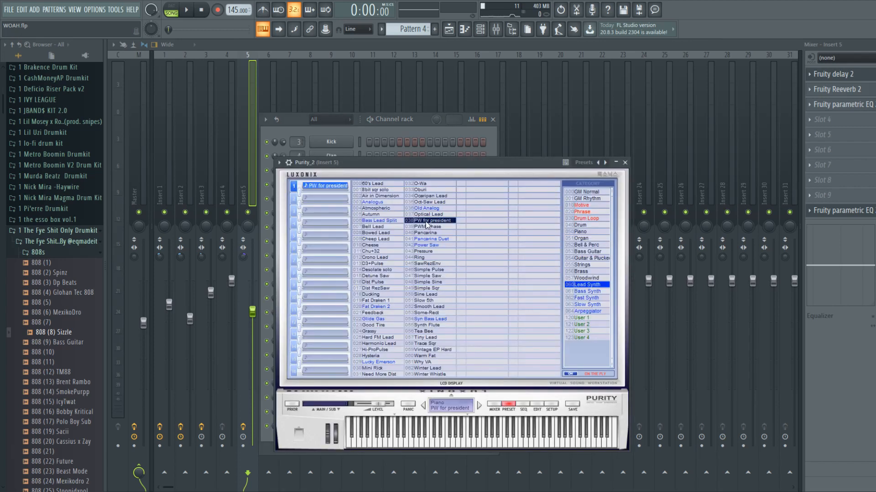
left_click_drag(332, 162, 475, 148)
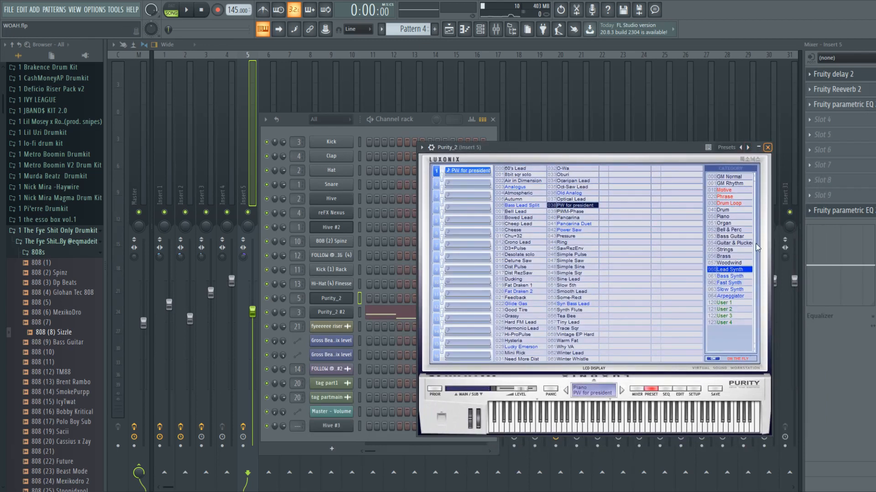
left_click(768, 147)
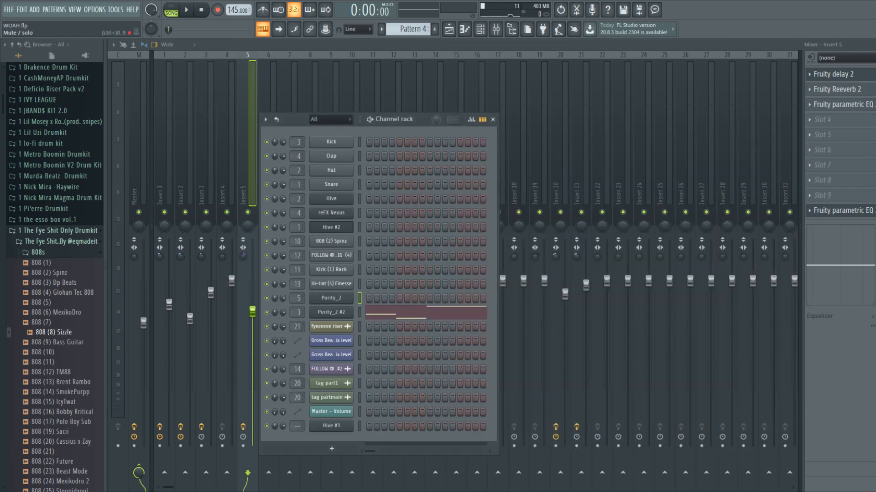
Step: Open Pattern 3 from Track 4 in the piano roll and closely examine its notes
key("F6")
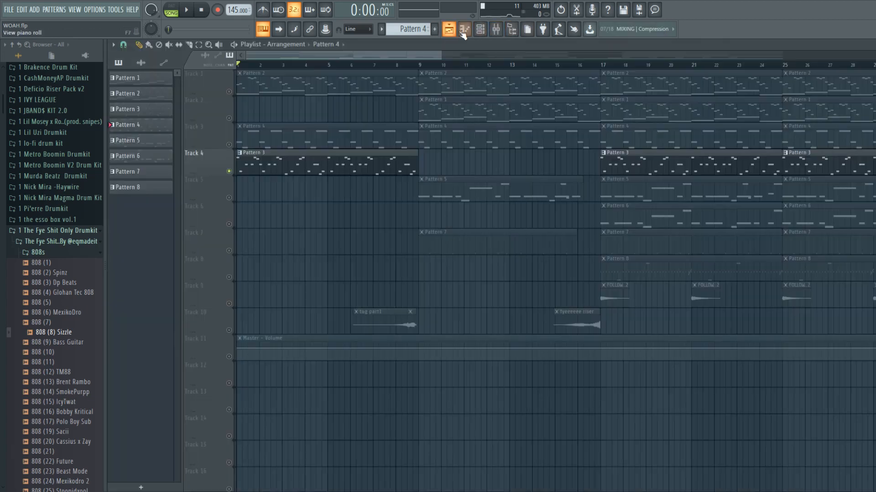
left_click(465, 29)
left_click(466, 31)
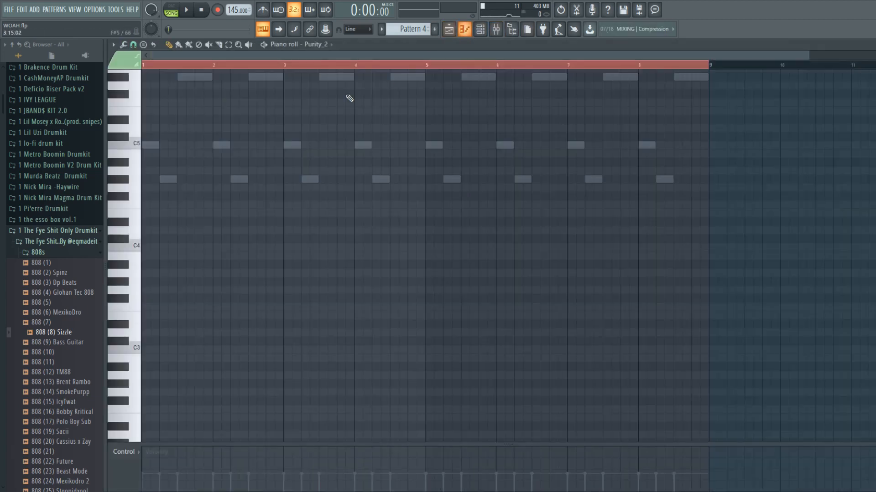
left_click(448, 29)
double_click(248, 159)
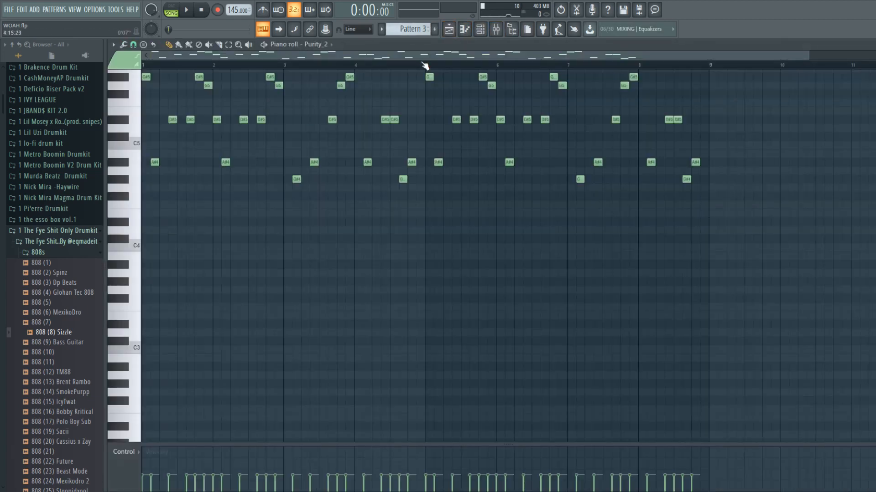
scroll(424, 114, "up", 5)
scroll(409, 139, "up", 4)
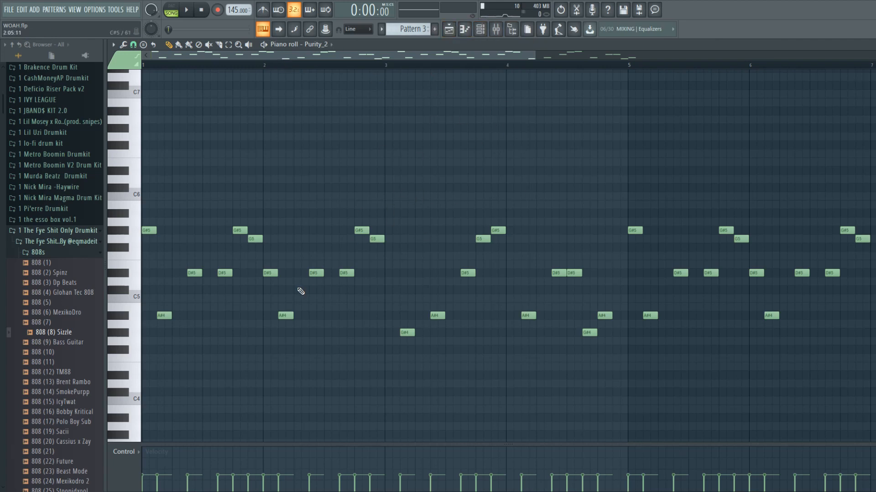
Step: Play Pattern 3's melody from bar 1 while viewing its notes, and stop near the end of bar 8
key("space")
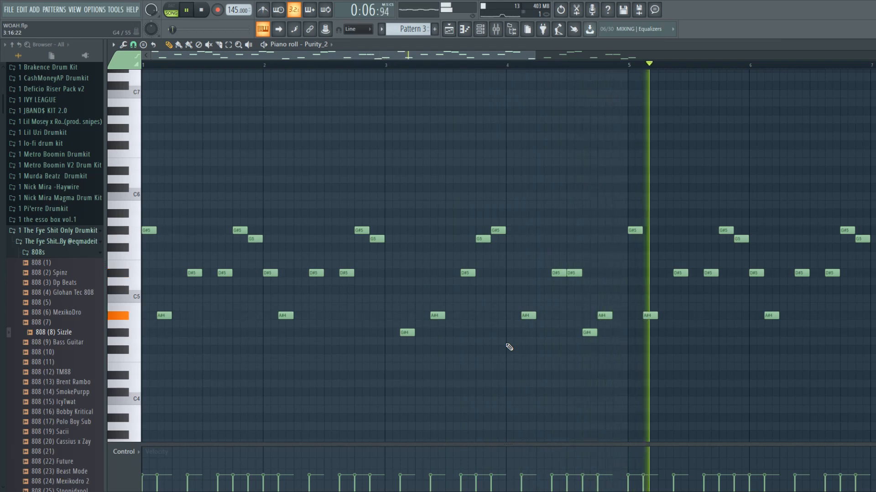
scroll(502, 164, "down", 4)
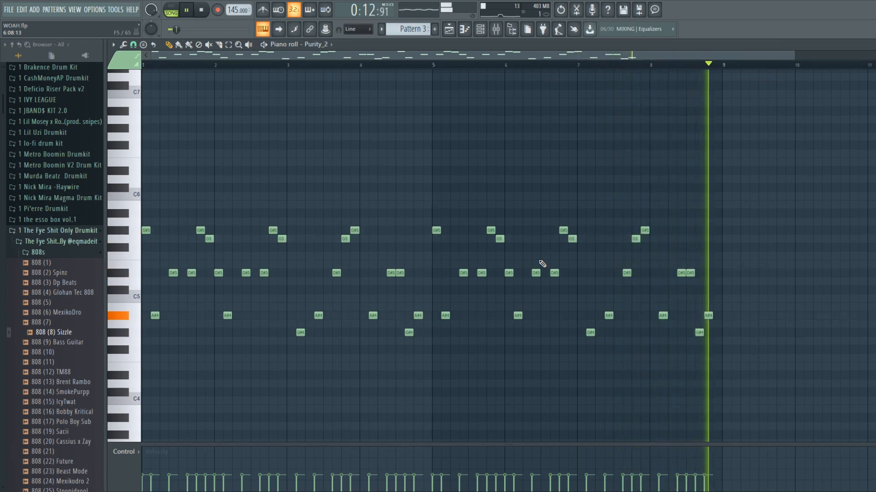
key("space")
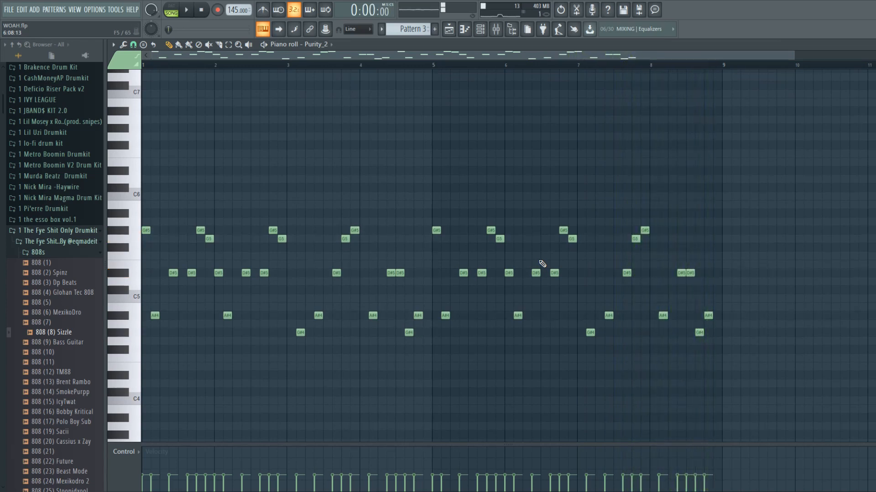
Step: Inspect Fruity Delay 2, Fruity Reeverb 2 and both Fruity Parametric EQ 2 instances on mixer track Insert 5
left_click(494, 34)
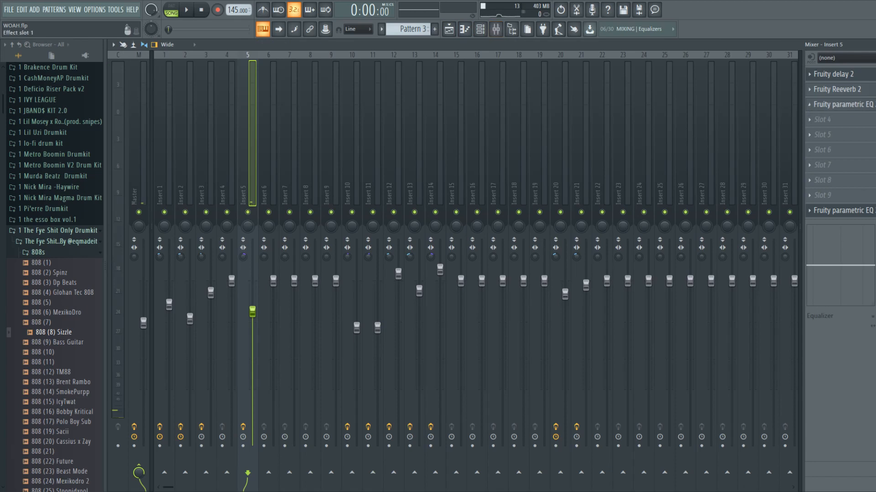
left_click(840, 75)
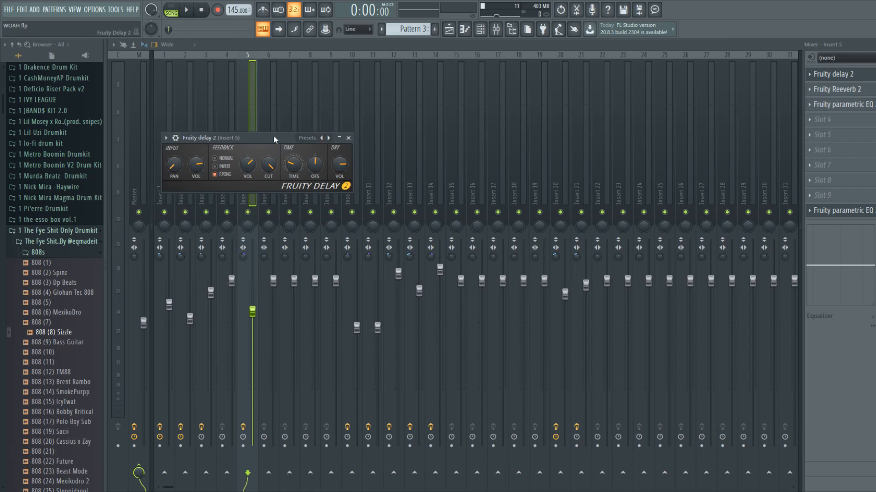
left_click(347, 138)
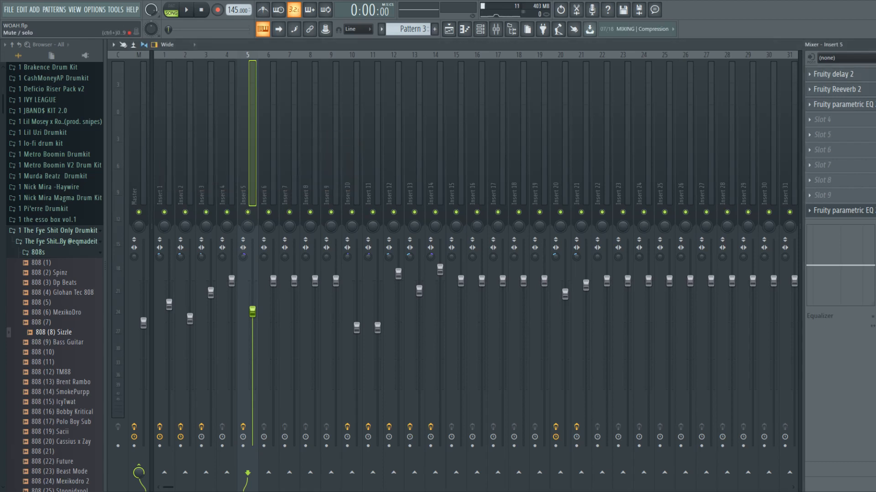
left_click(837, 90)
left_click(421, 150)
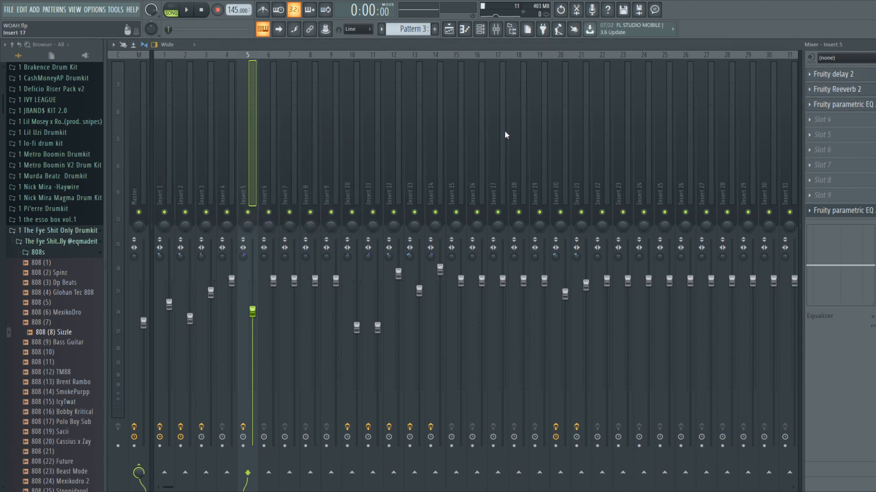
left_click(846, 107)
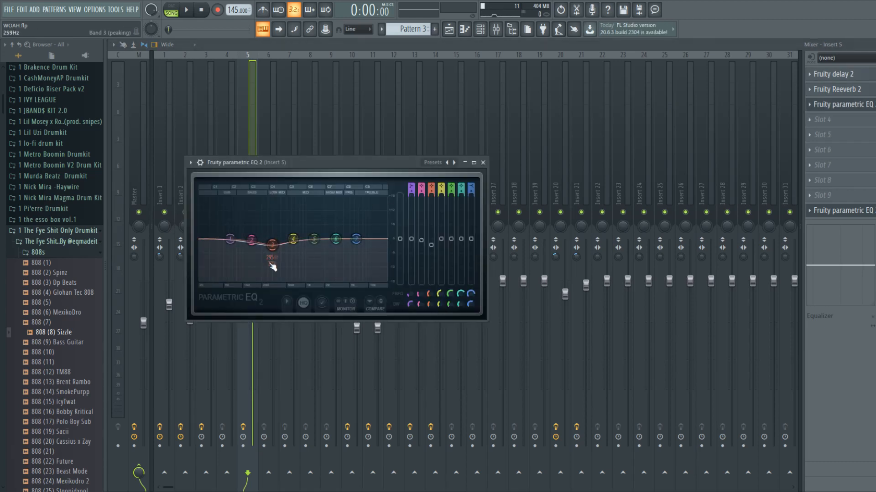
left_click(482, 162)
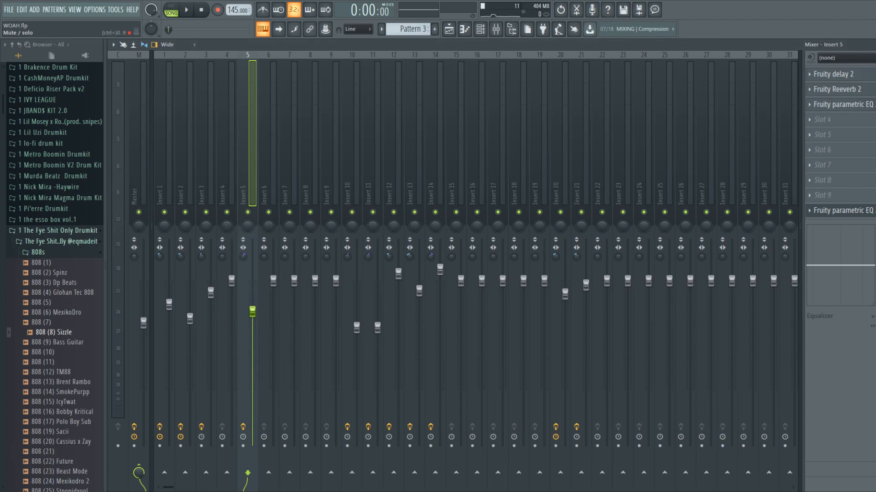
left_click(825, 215)
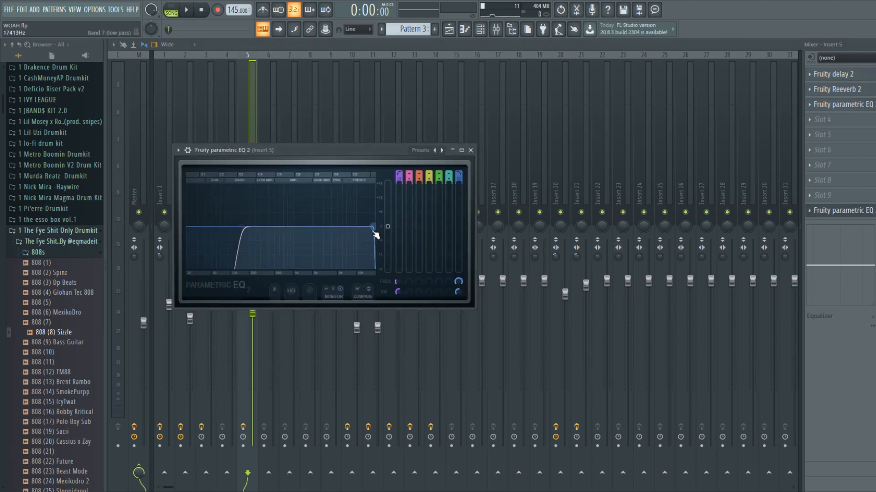
left_click(471, 150)
Step: Play the soloed Track 4 from bar 1 in the playlist and stop after bar 8
key("F5")
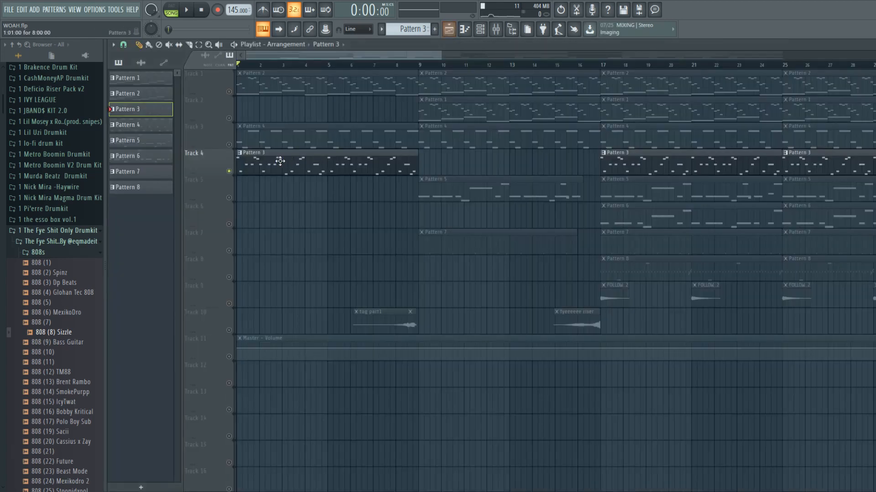
key("space")
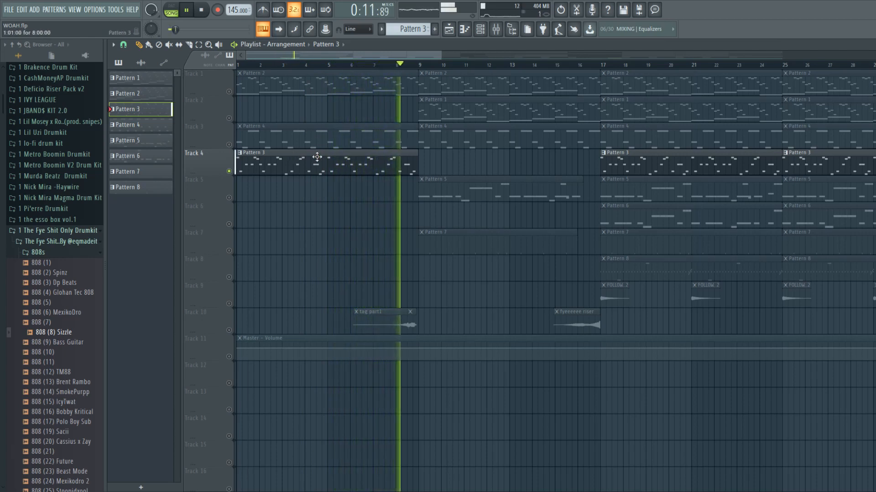
key("space")
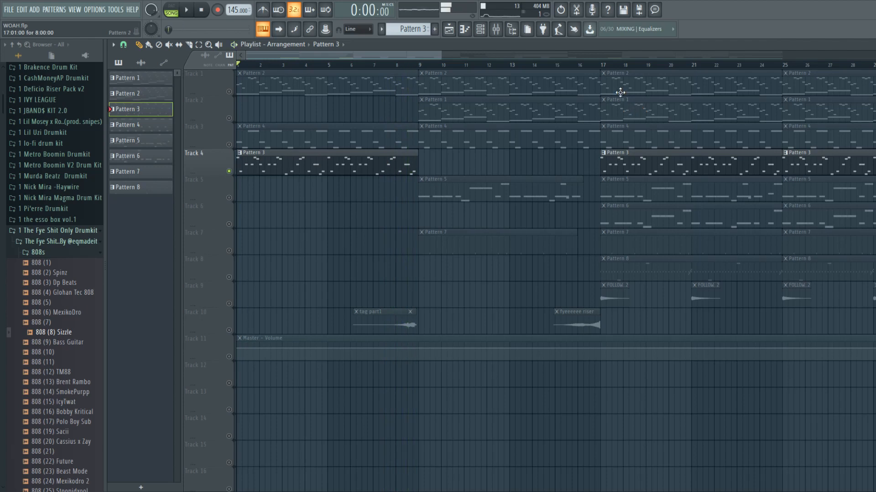
Step: Unmute Tracks 3, 2 and 1 alongside Track 4 and play them together from bar 17 to past bar 25
left_click(602, 64)
left_click(228, 132)
left_click(229, 118)
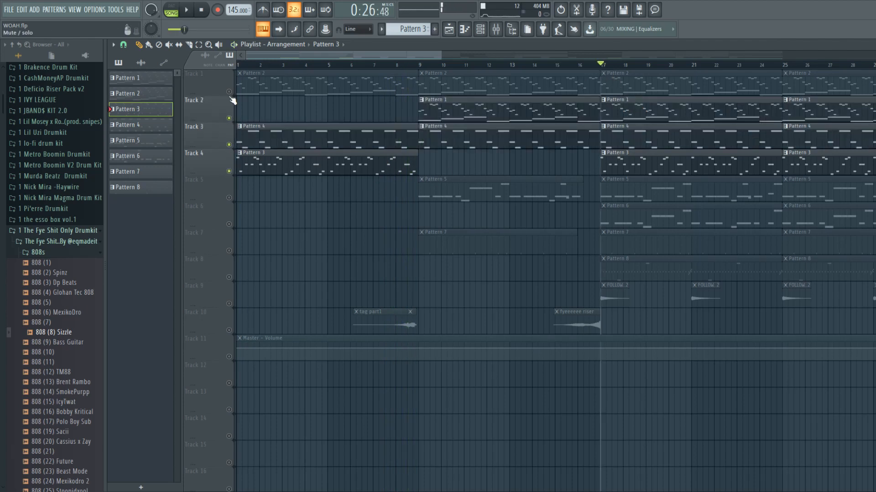
left_click(229, 92)
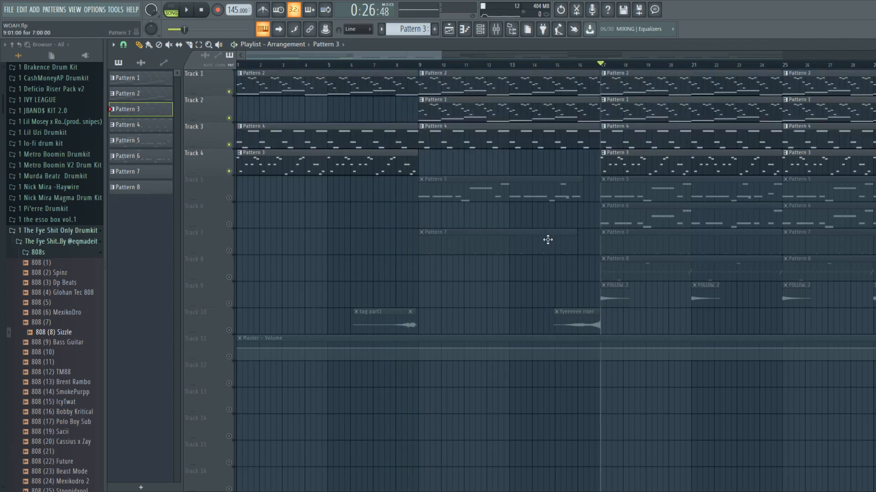
key("space")
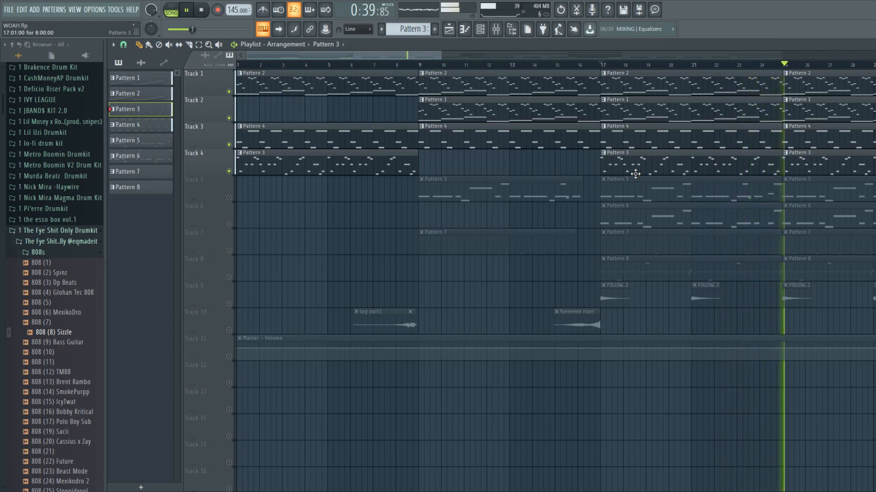
key("space")
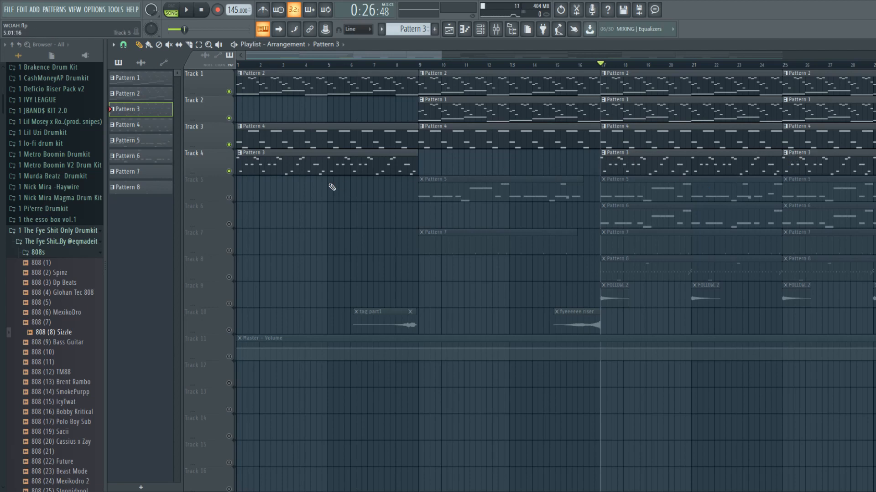
Step: Solo Track 5 in the playlist, locate the 808 (2) Spinz channel in the channel rack and select mixer track Insert 10
right_click(229, 198)
left_click(496, 32)
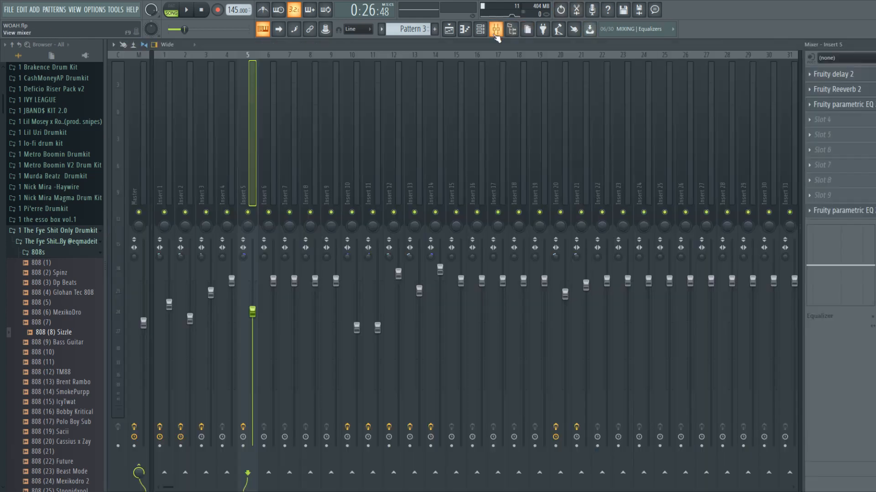
left_click(495, 33)
left_click(481, 32)
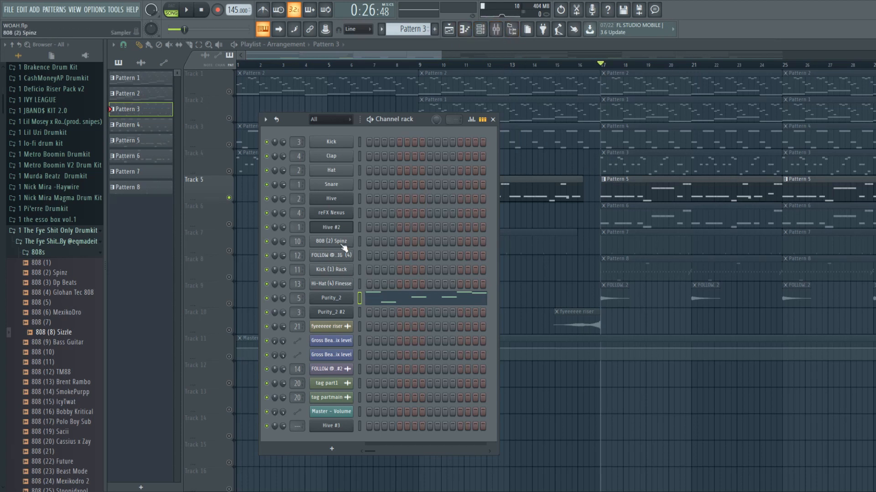
left_click(467, 30)
left_click(496, 29)
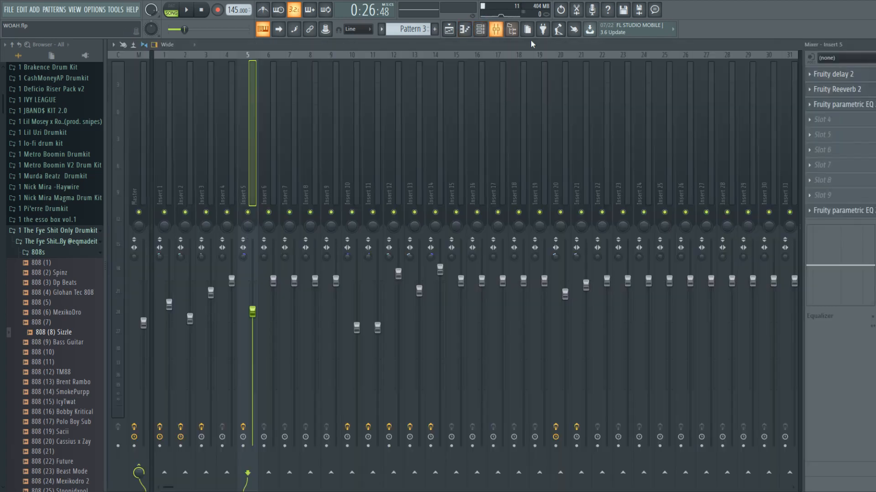
left_click(359, 180)
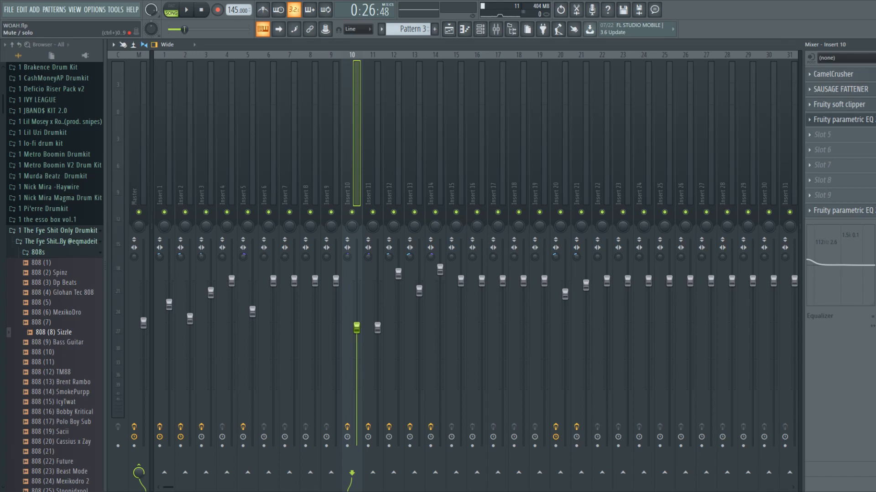
Step: Open Pattern 5's 808 notes from Track 5 and play them from bar 1, stopping after bar 4
left_click(448, 29)
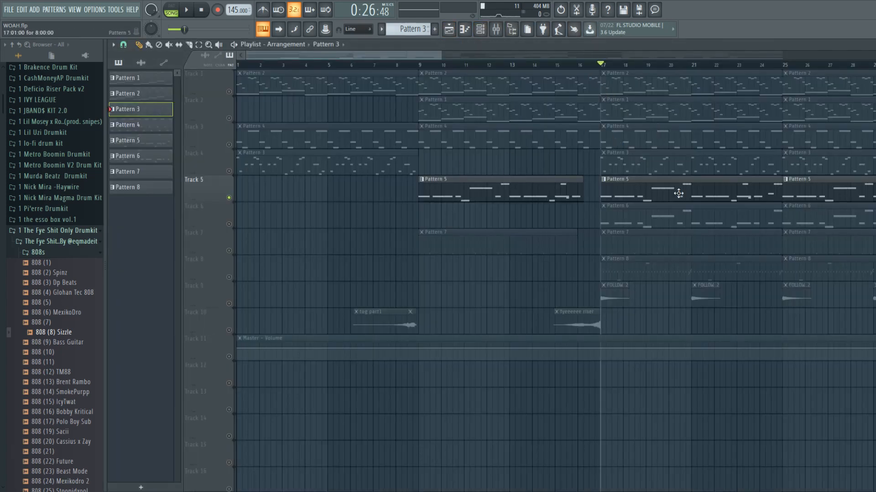
double_click(635, 182)
key("space")
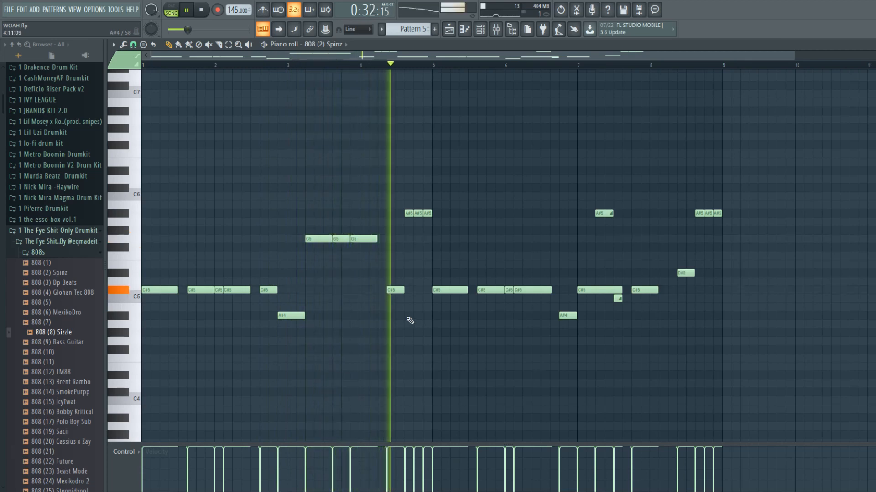
key("space")
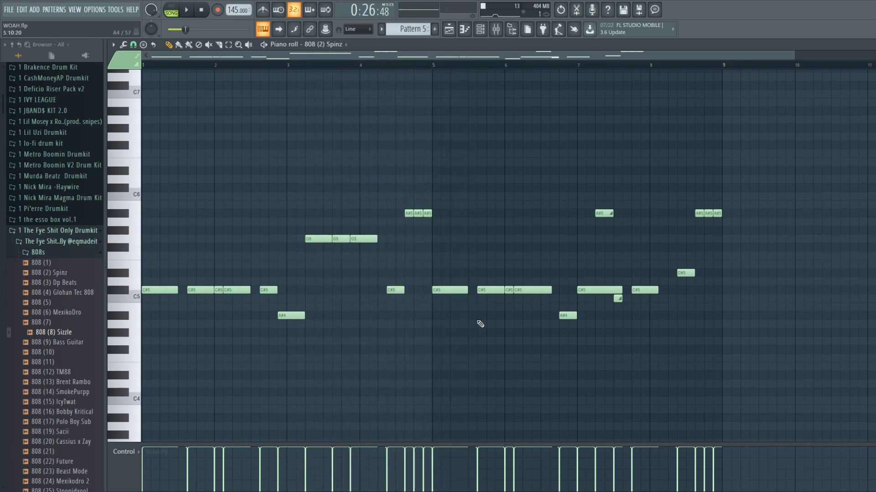
Step: Inspect the CamelCrusher, SAUSAGE FATTENER and Fruity soft clipper settings on mixer track Insert 10
left_click(449, 30)
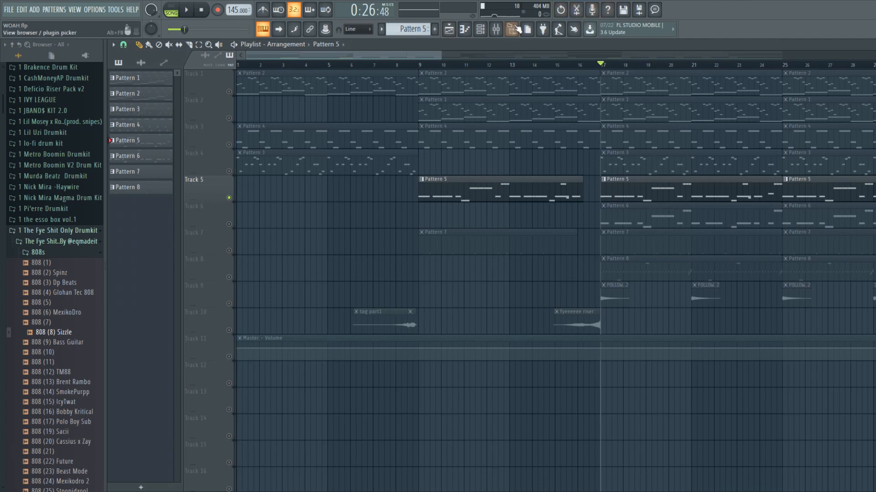
left_click(496, 30)
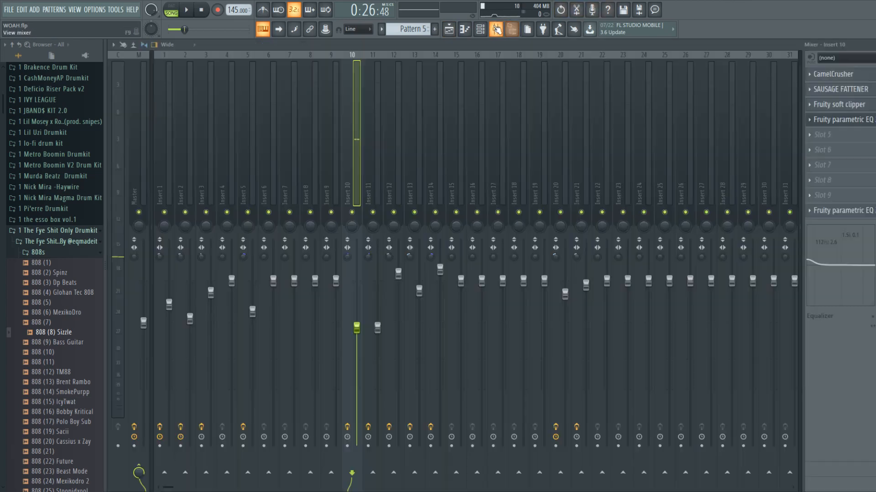
left_click(815, 80)
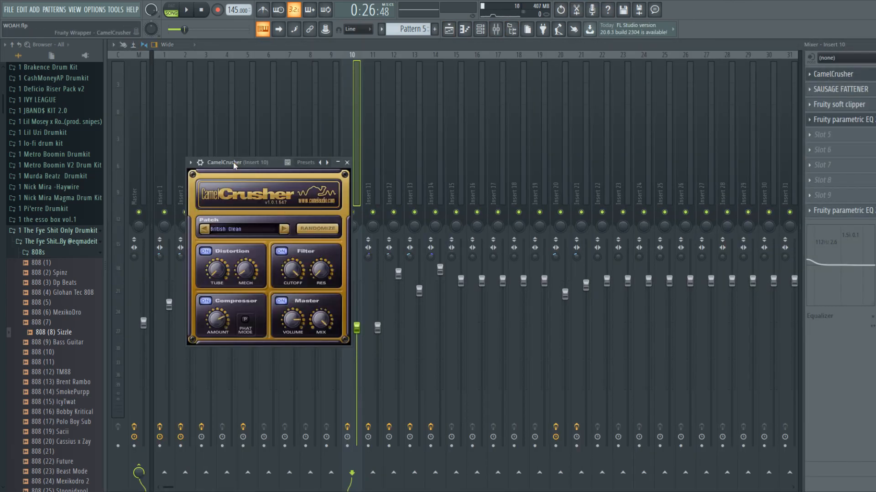
left_click_drag(234, 165, 215, 105)
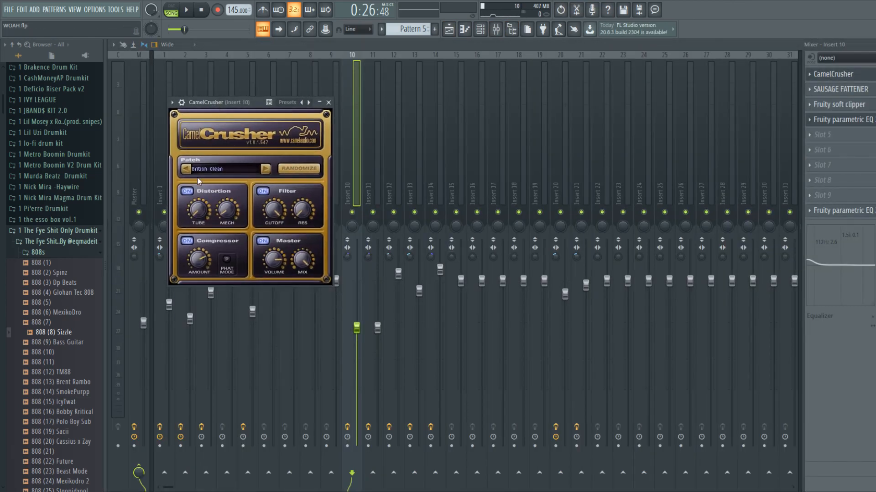
left_click(329, 103)
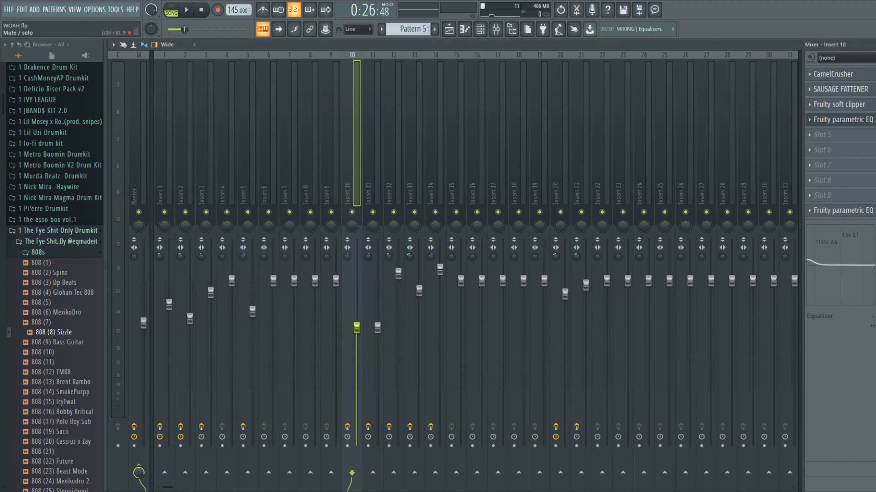
left_click(841, 89)
left_click(546, 175)
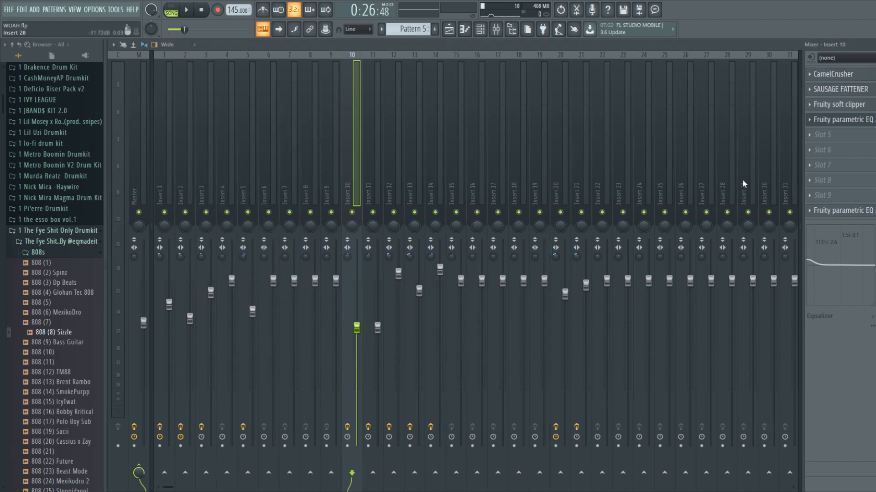
left_click(820, 107)
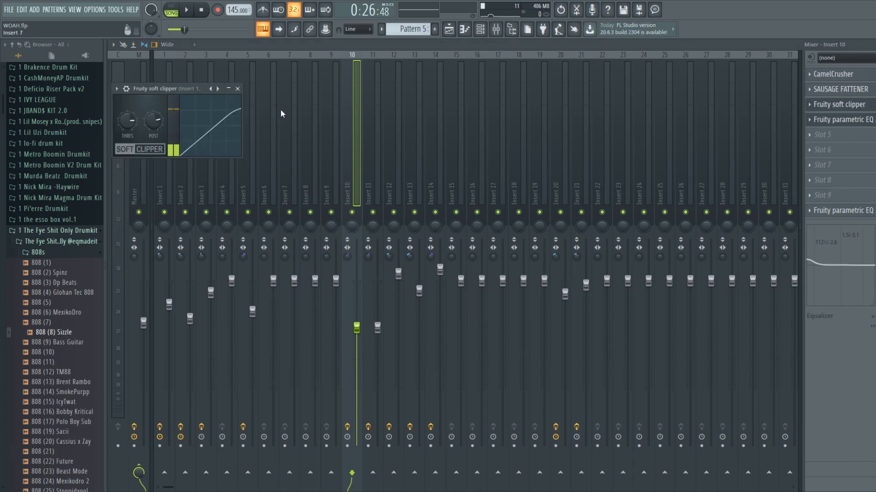
left_click(237, 88)
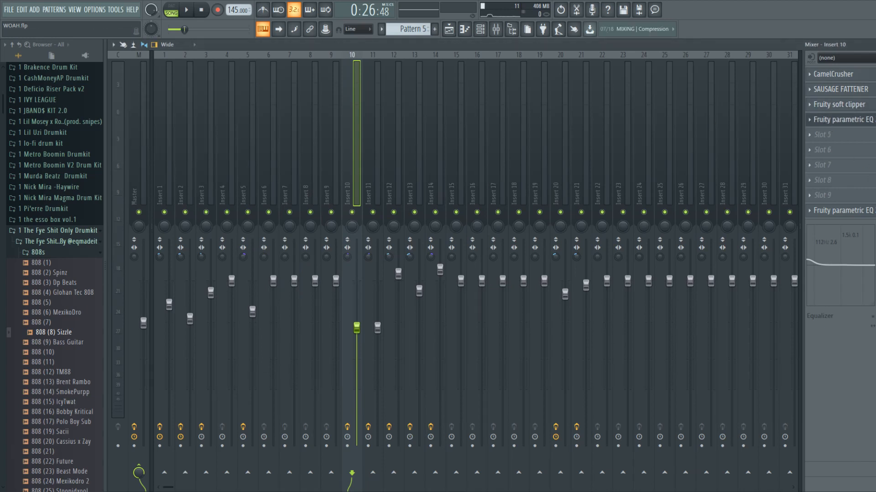
Step: Inspect the curves of both Fruity parametric EQ 2 instances on mixer track Insert 10
left_click(835, 126)
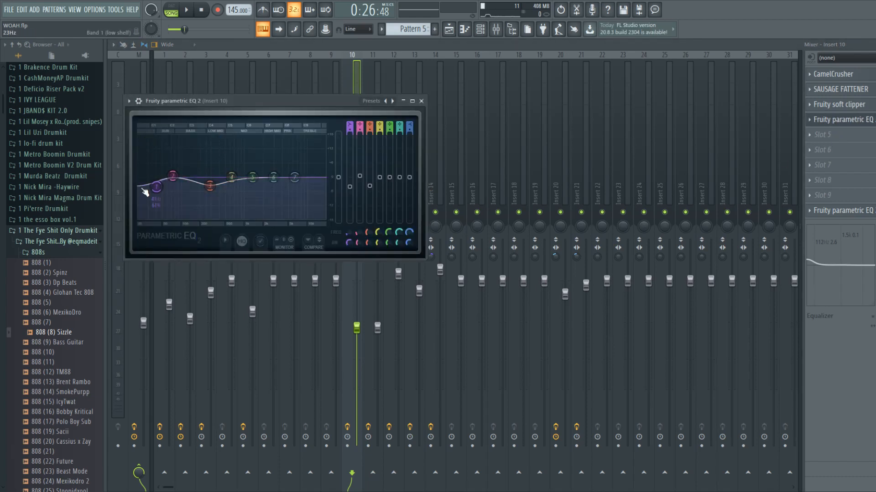
left_click(420, 101)
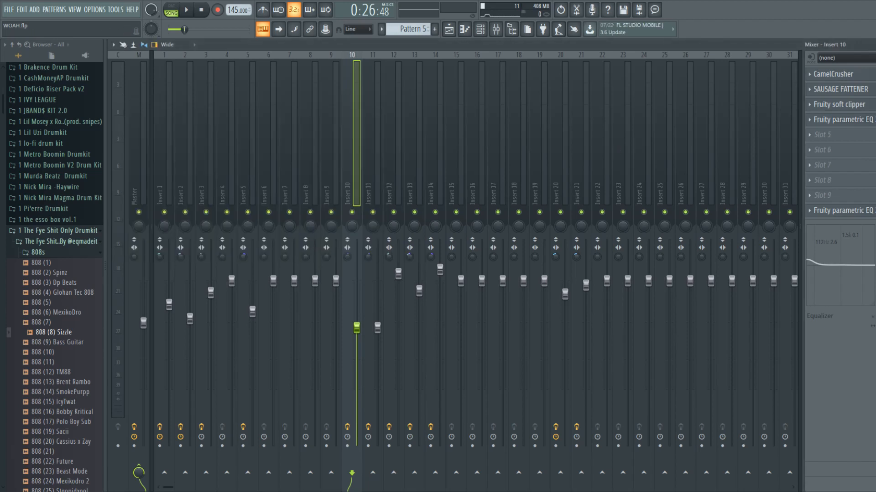
left_click(823, 215)
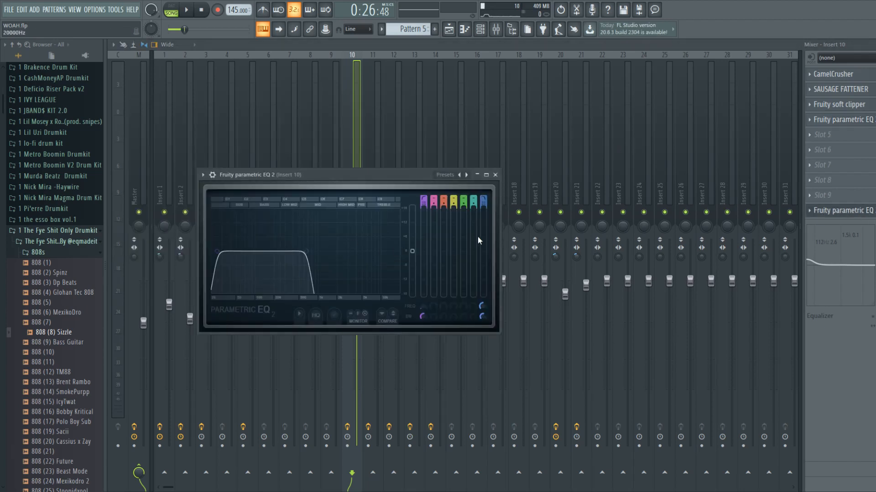
left_click(496, 175)
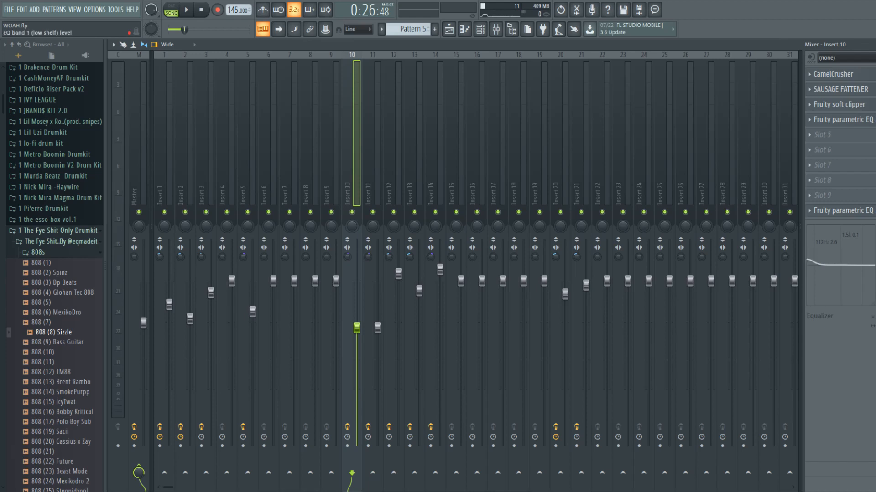
Step: Play the soloed Track 5 from bar 17 in the playlist and stop past bar 21
key("F5")
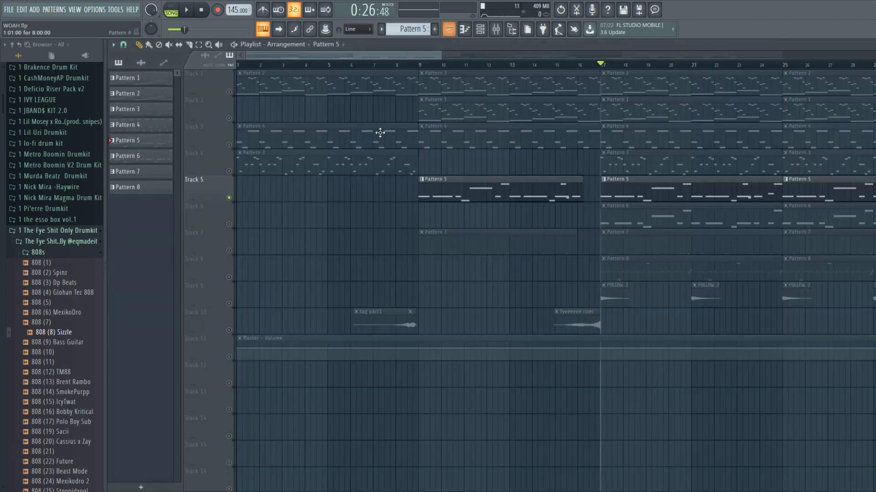
key("space")
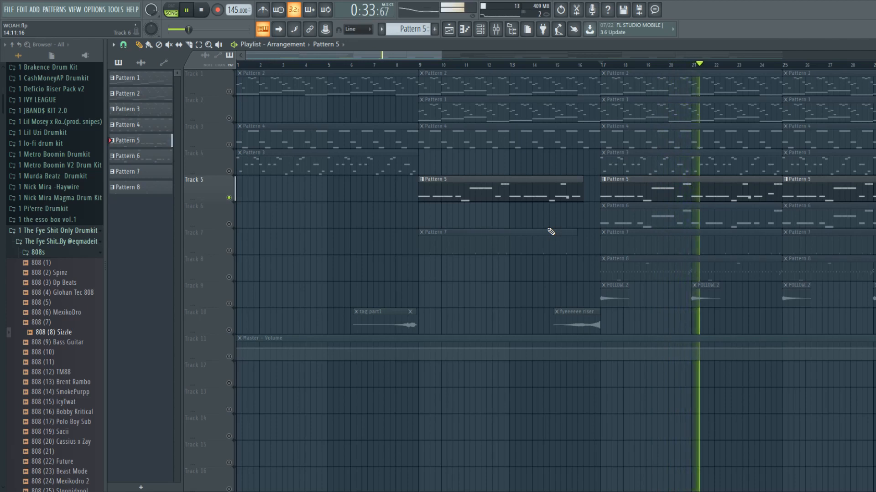
key("space")
Step: Unmute Track 6 and mute Track 5 so only Pattern 6 is heard, and look up the Kick (1) Rack channel in the channel rack
left_click(229, 223)
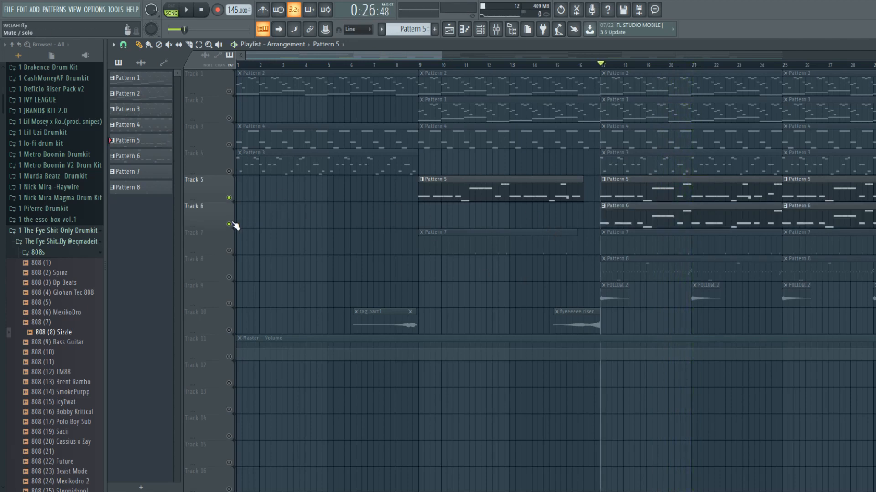
left_click(229, 198)
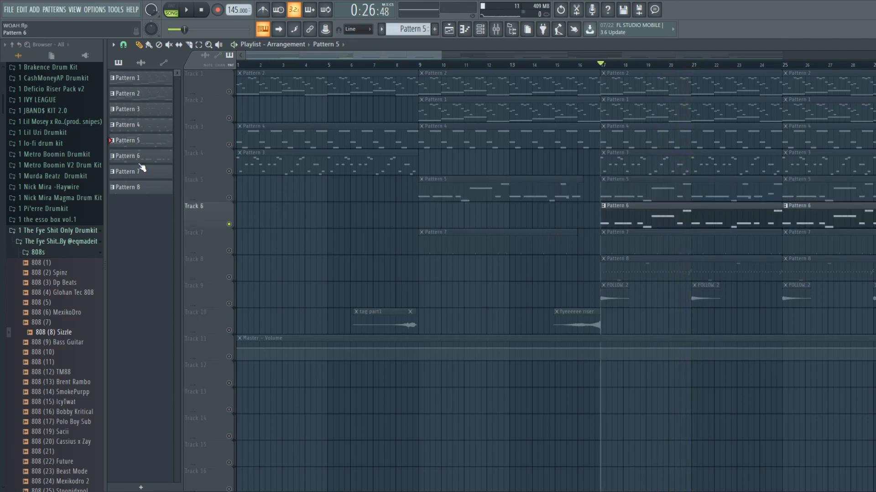
left_click(480, 31)
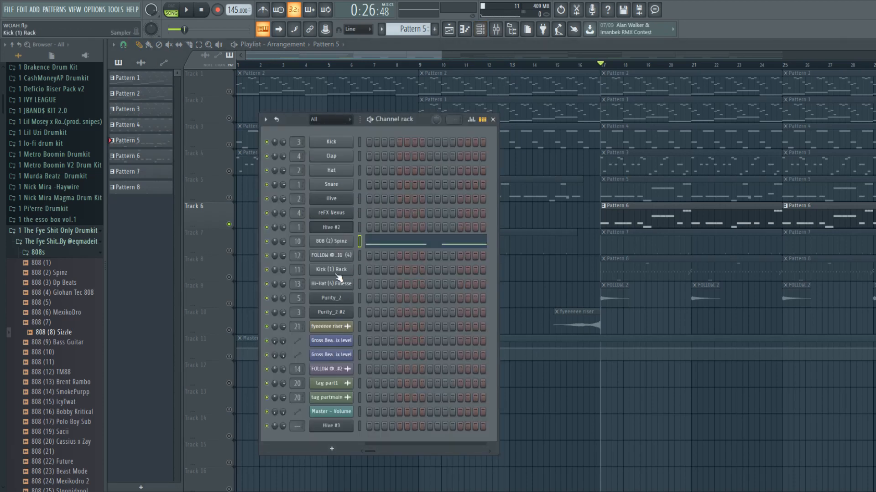
Step: Inspect SAUSAGE FATTENER and both Fruity parametric EQ 2 instances on mixer track Insert 11
left_click(495, 30)
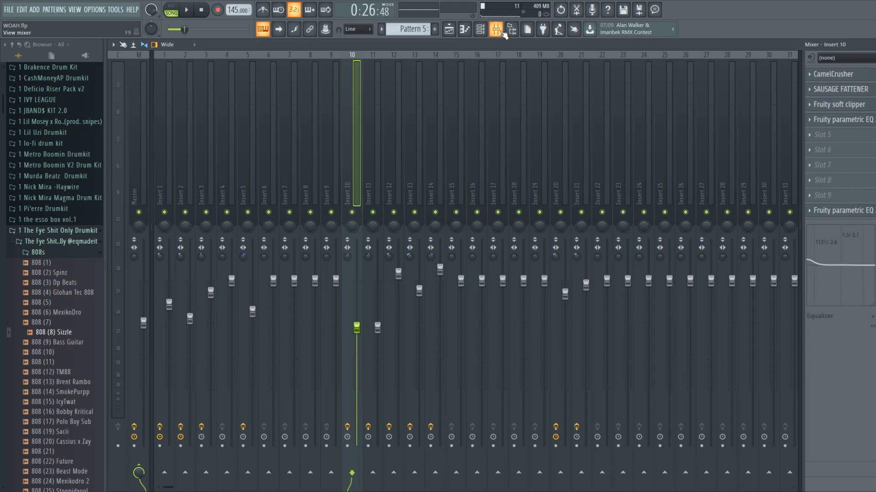
left_click(382, 166)
left_click(841, 74)
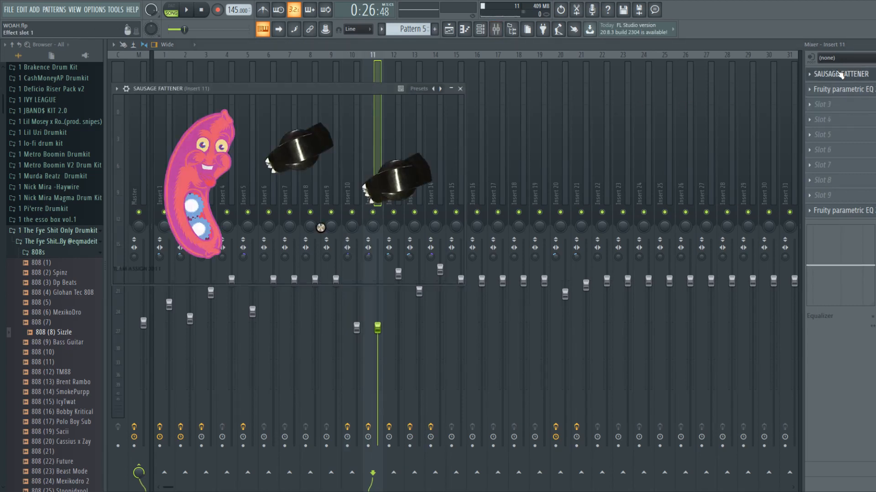
left_click(840, 74)
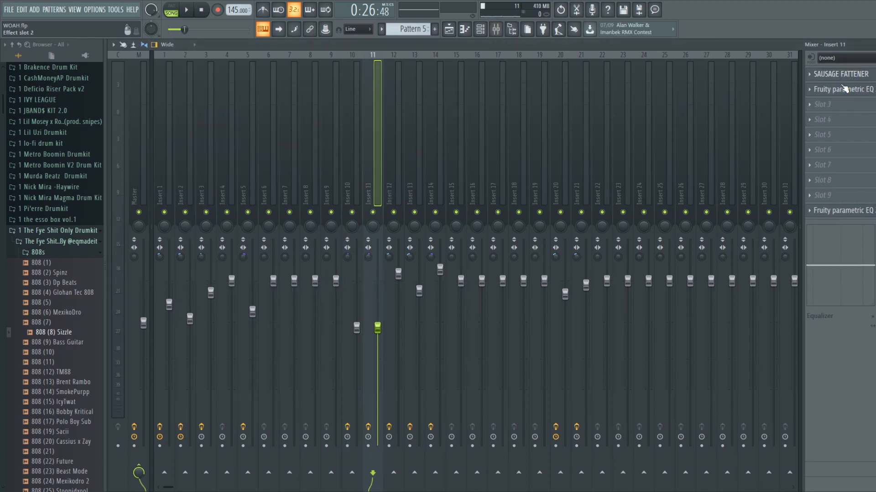
left_click(842, 90)
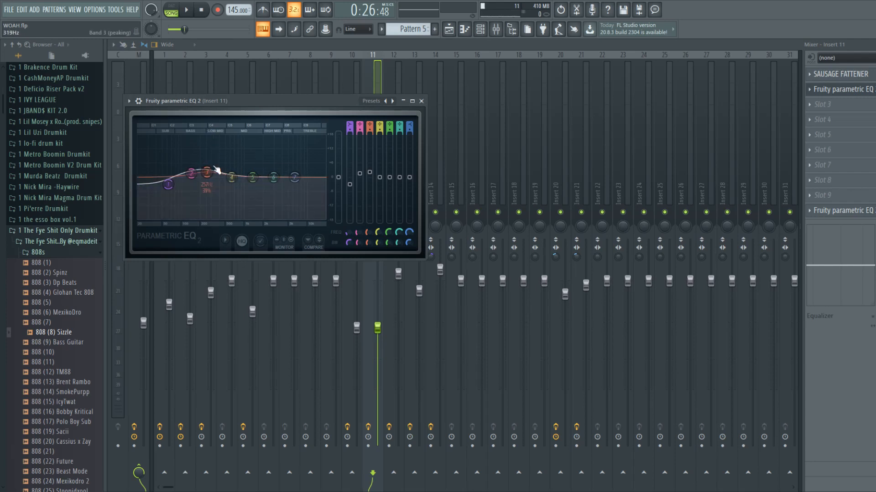
left_click(421, 101)
left_click(840, 210)
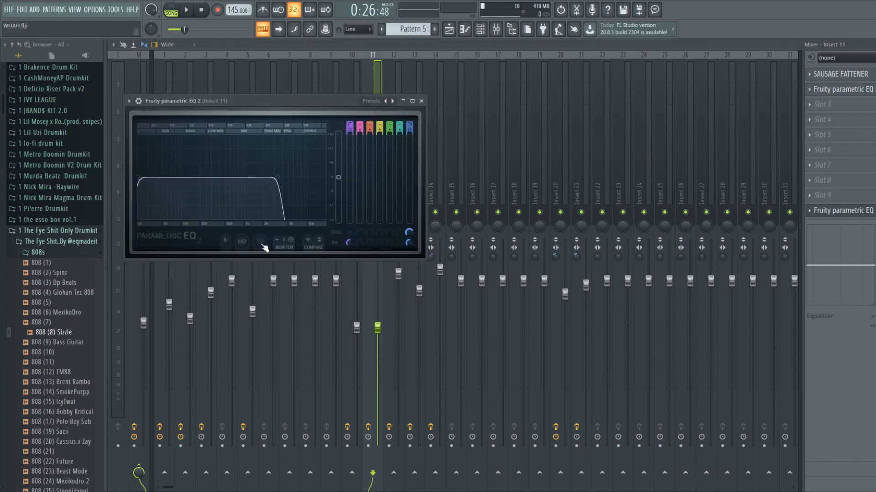
left_click(421, 101)
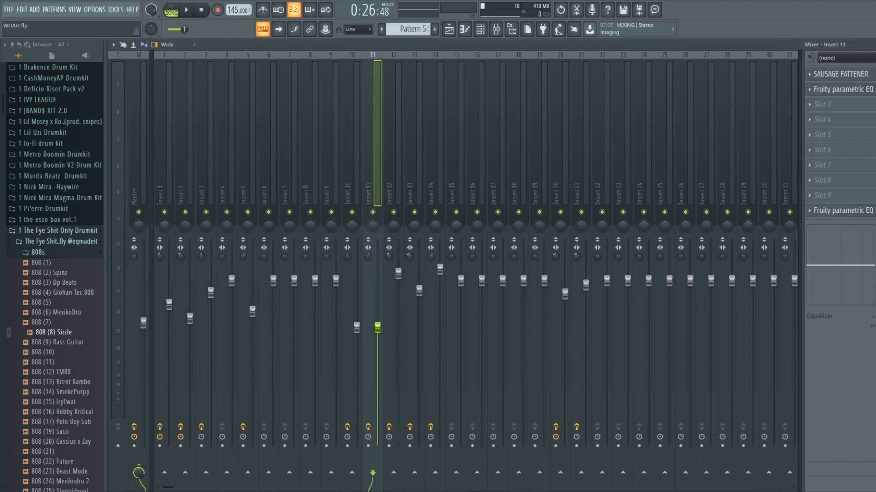
Step: Play the soloed Track 6 from bar 17 in the playlist and stop around bar 21
left_click(449, 29)
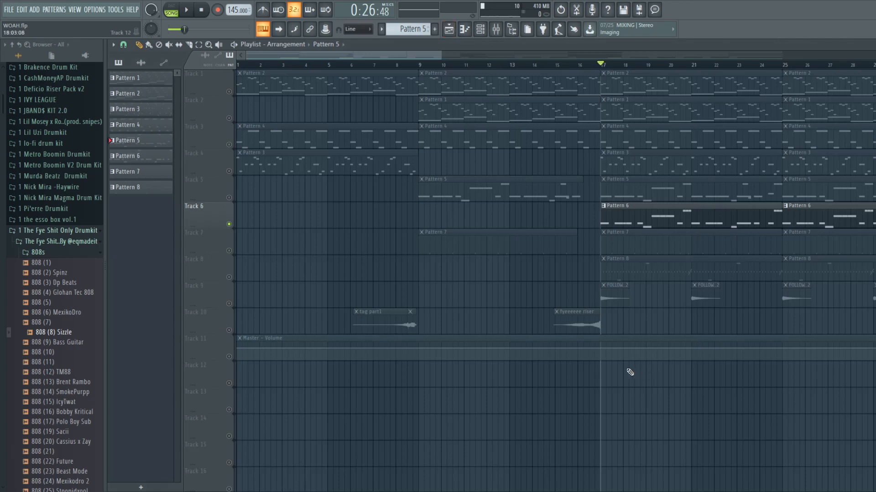
key("space")
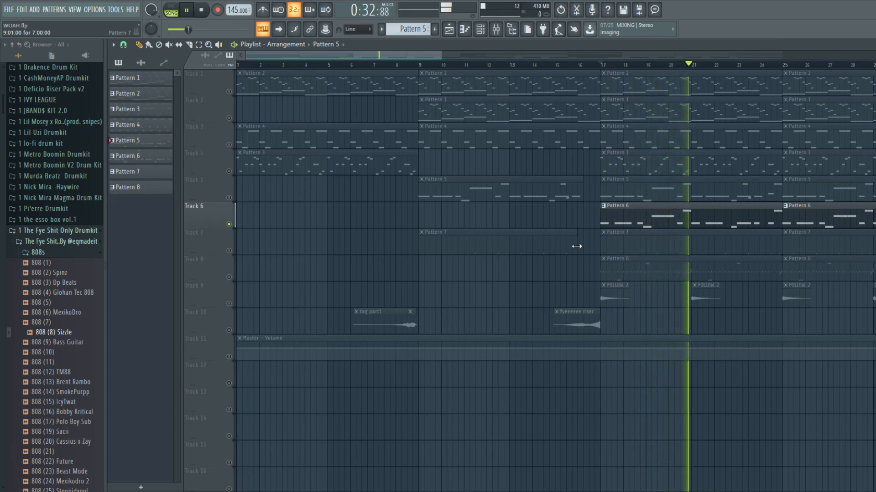
key("space")
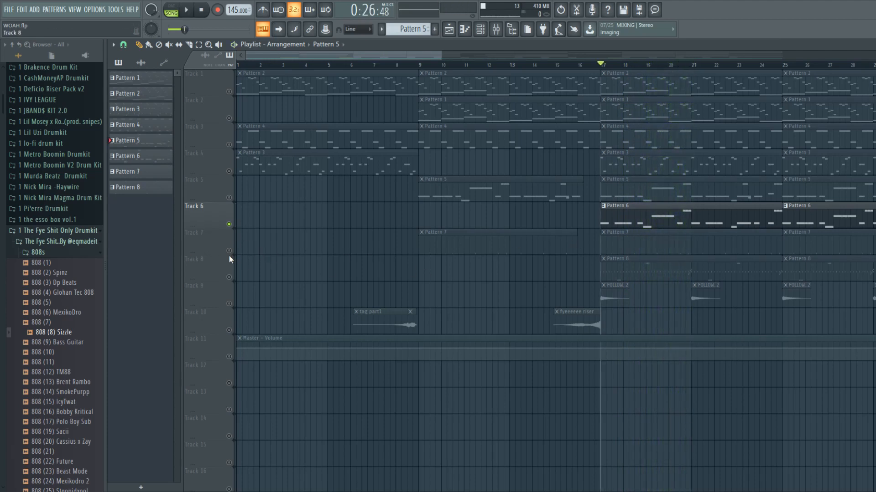
Step: Unmute Track 7 and mute Track 6 so only Pattern 7 is heard, and open the channel rack
left_click(230, 251)
left_click(230, 225)
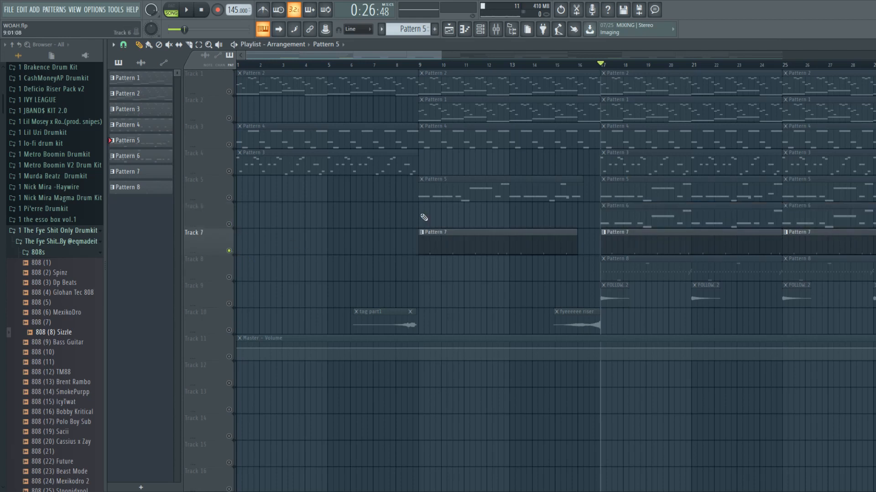
left_click(480, 30)
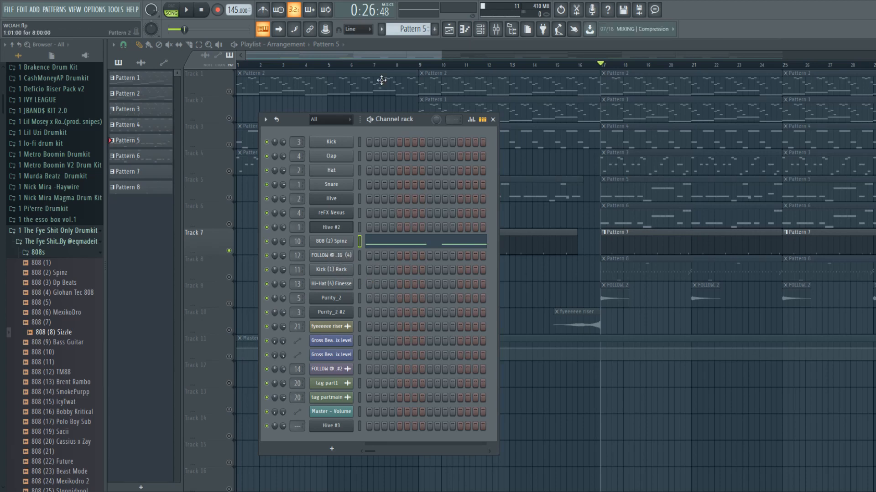
Step: Inspect Fruity Reeverb 2, Fruity Delay 3 and Fruity parametric EQ 2 on mixer track Insert 12
left_click(496, 29)
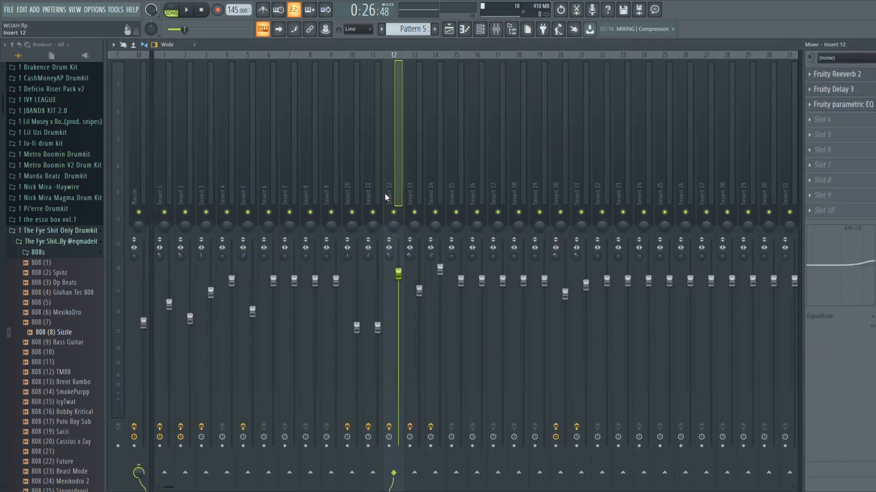
left_click(857, 74)
left_click(385, 113)
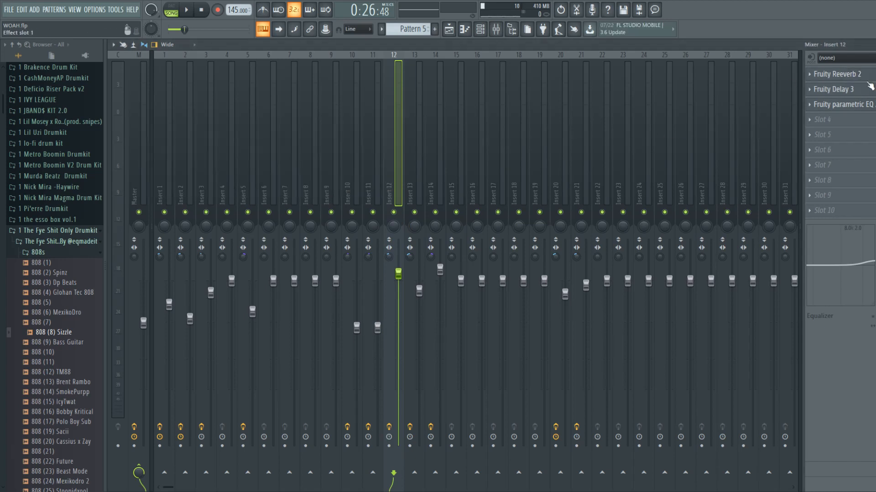
left_click(839, 90)
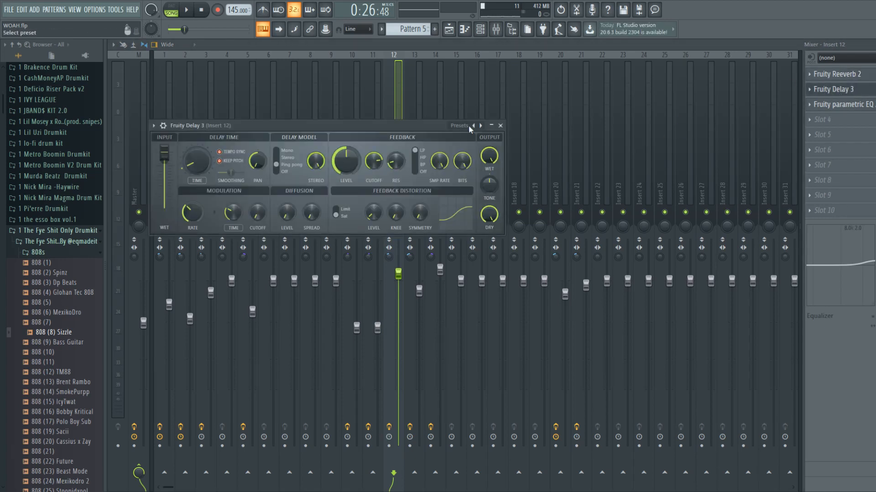
left_click(500, 126)
left_click(843, 104)
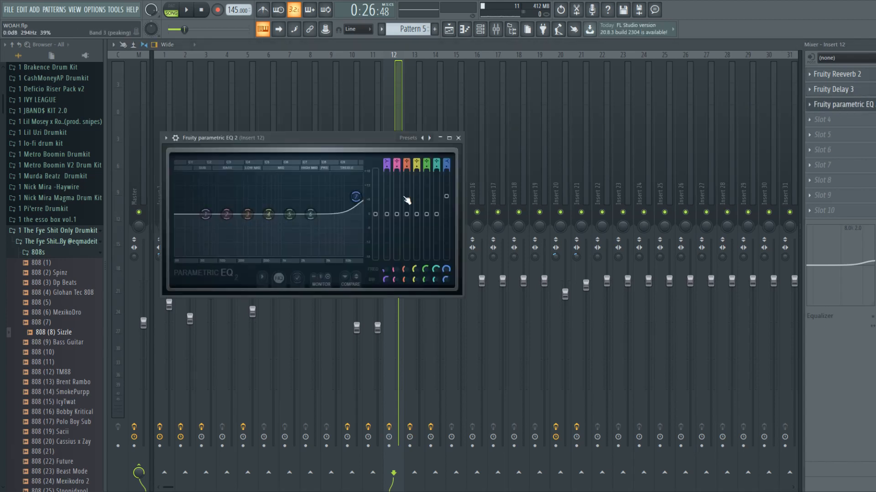
left_click(458, 138)
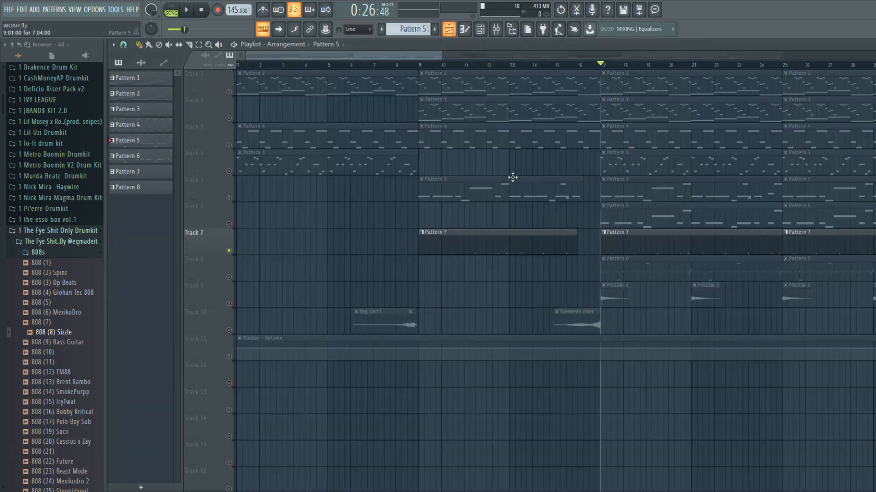
Step: Play the soloed Track 7 from bar 17 in the playlist and stop around bar 21
key("F5")
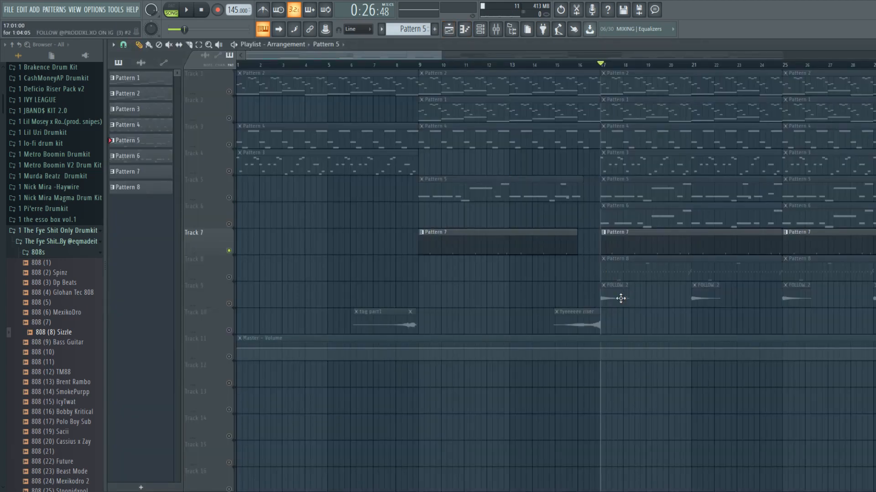
key("space")
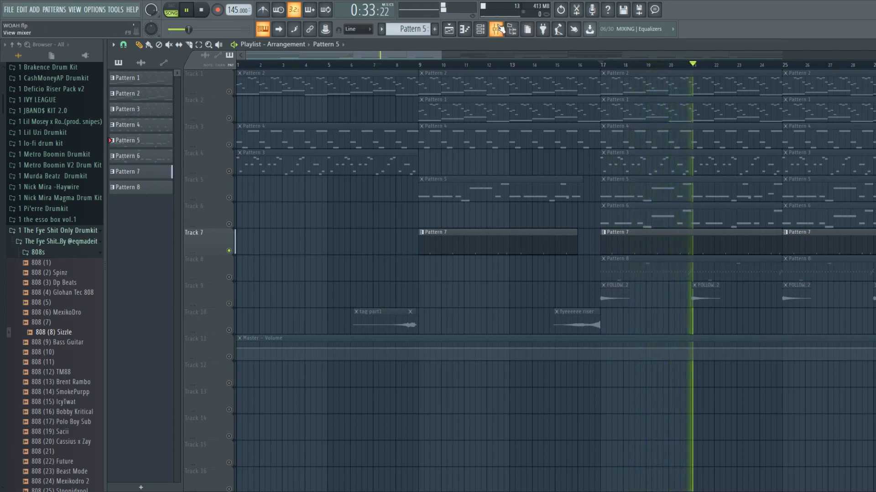
key("space")
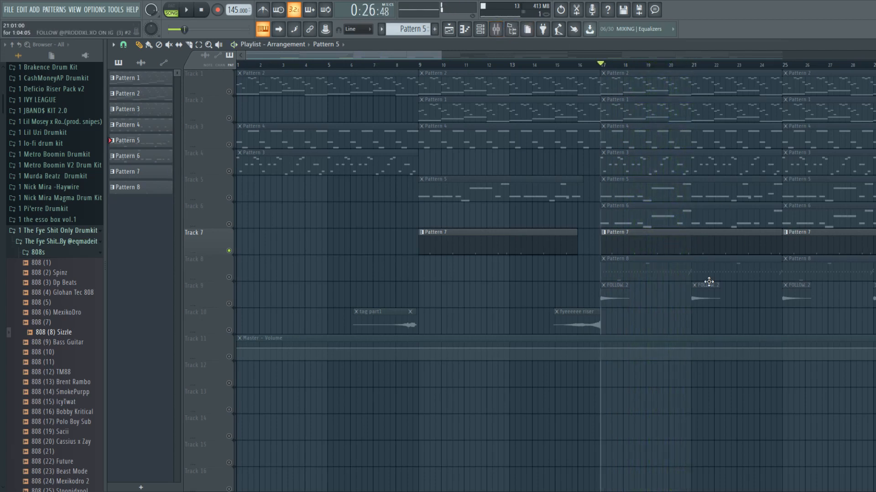
Step: Solo Track 8 so only Pattern 8 is heard, and look up the Hi-Hat (4) Finesse channel in the channel rack
left_click(231, 278)
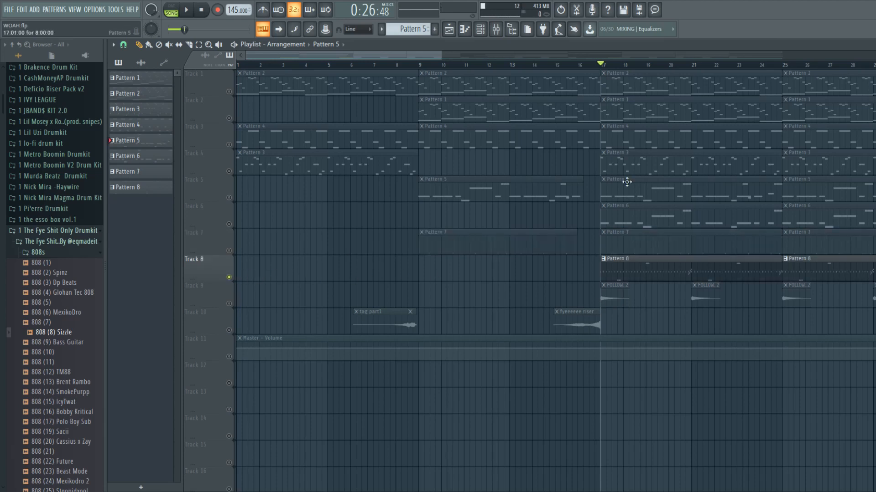
left_click(481, 29)
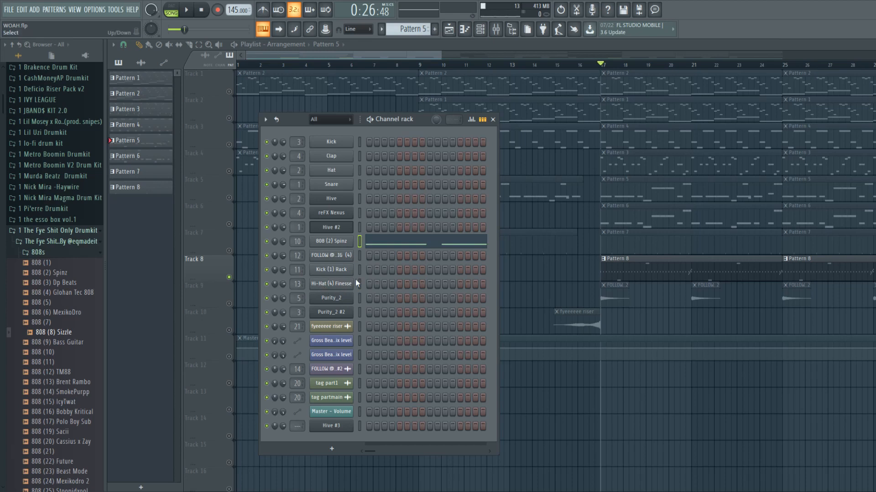
Step: Inspect Fruity Reeverb 2 and Fruity parametric EQ 2 on mixer track Insert 13
left_click(494, 32)
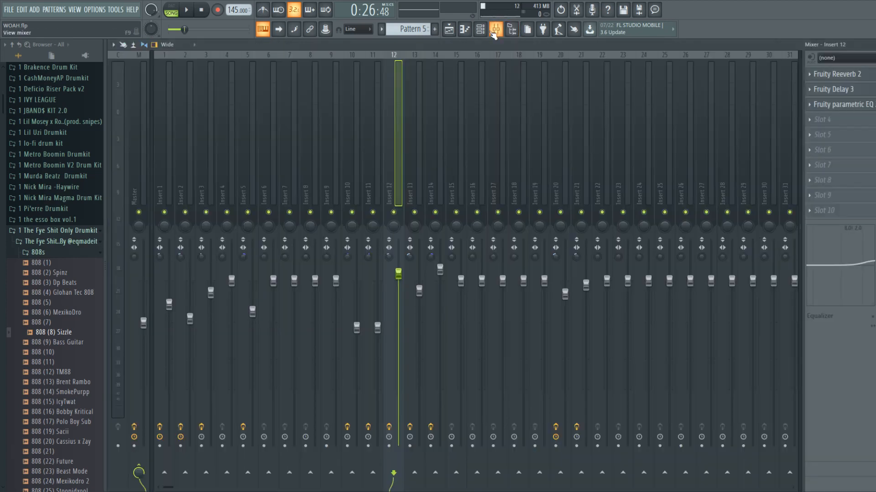
left_click(411, 198)
left_click(857, 72)
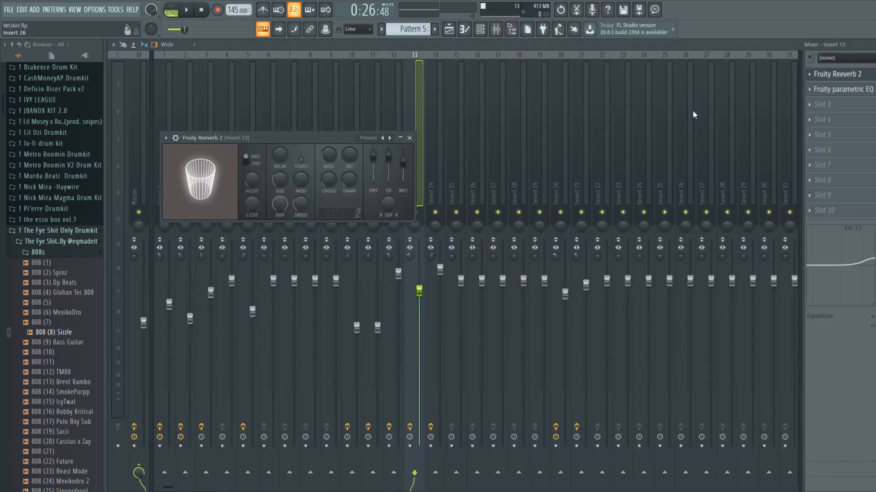
left_click(409, 137)
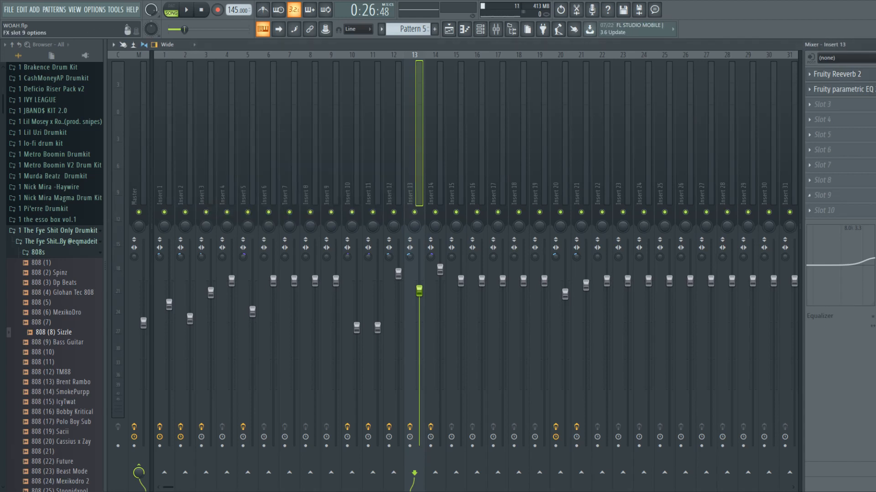
left_click(833, 91)
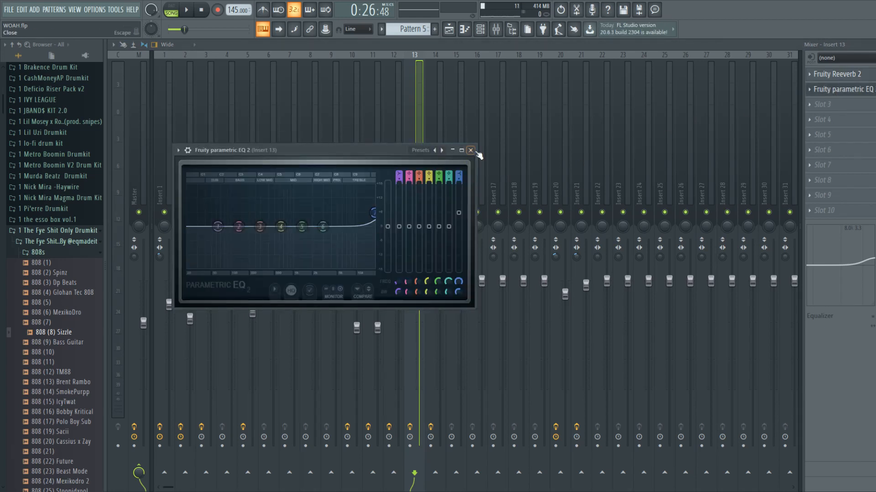
left_click(470, 151)
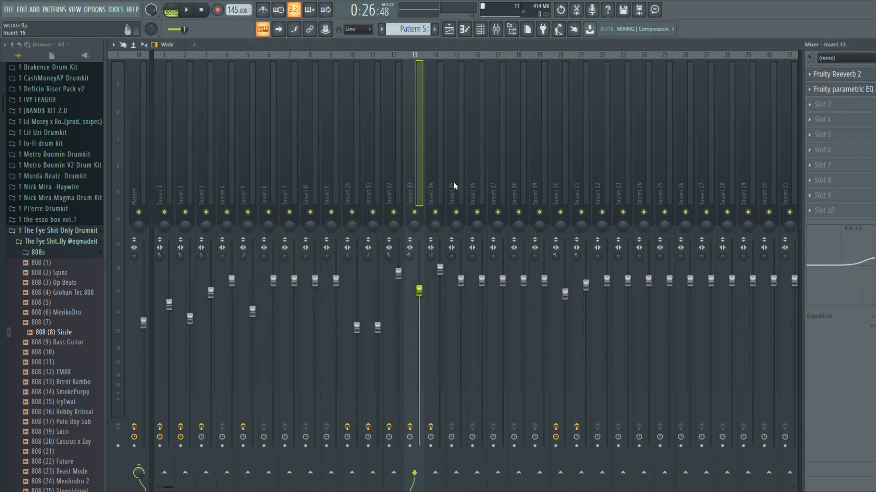
Step: Play the soloed Track 8 from bar 17 while reviewing Pattern 8's Hi-Hat (4) Finesse notes in the piano roll, and stop playback
left_click(449, 29)
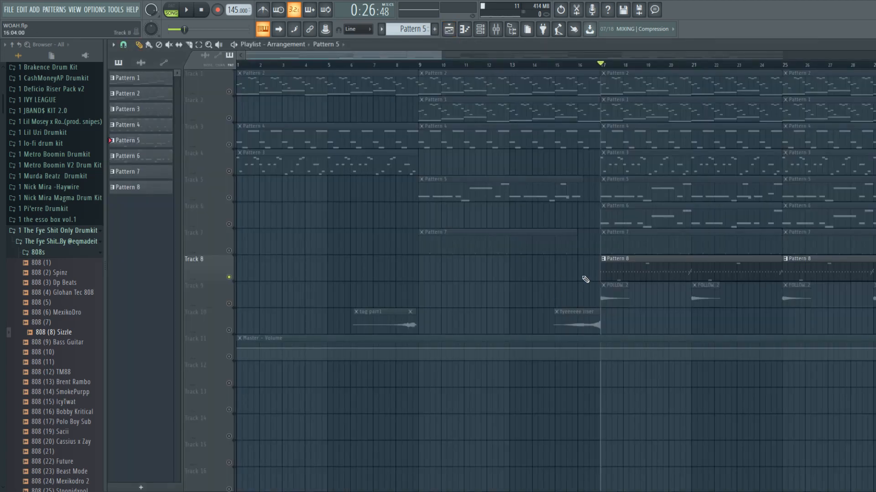
key("space")
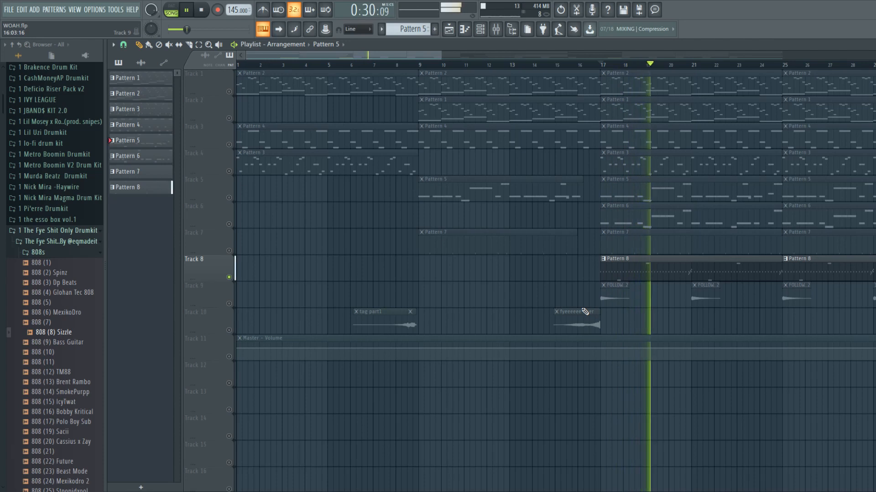
double_click(668, 268)
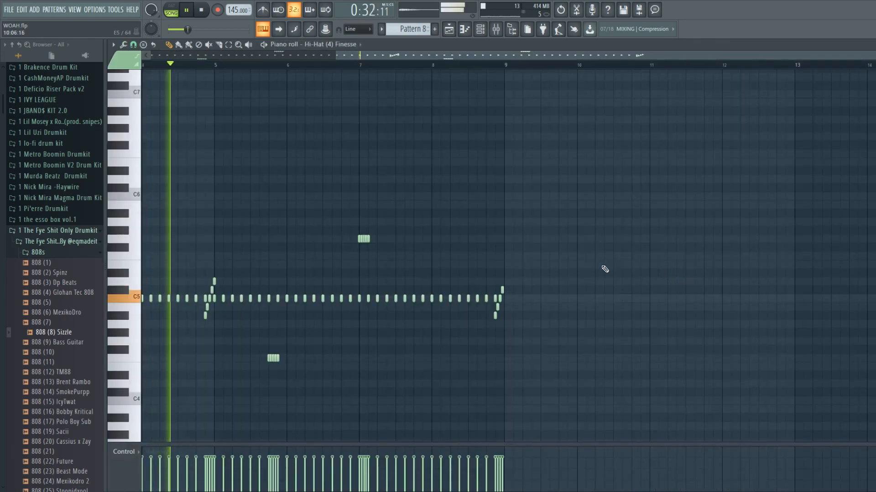
left_click_drag(449, 56, 262, 54)
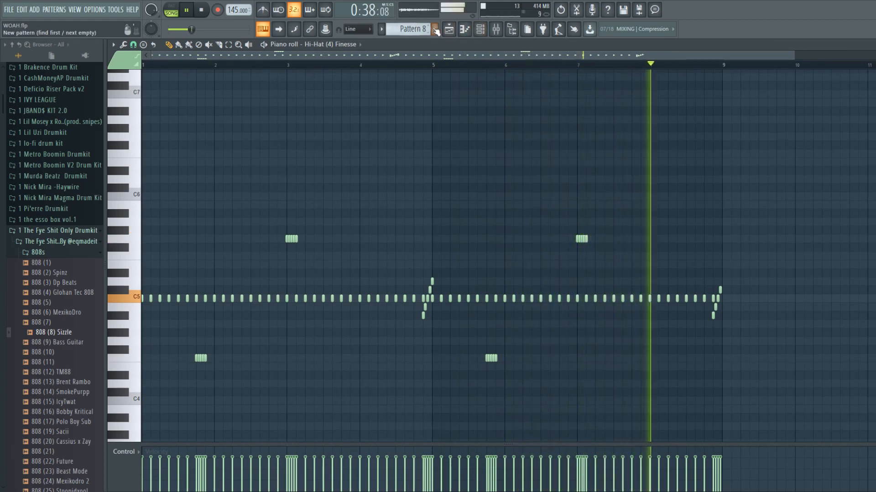
key("F5")
key("space")
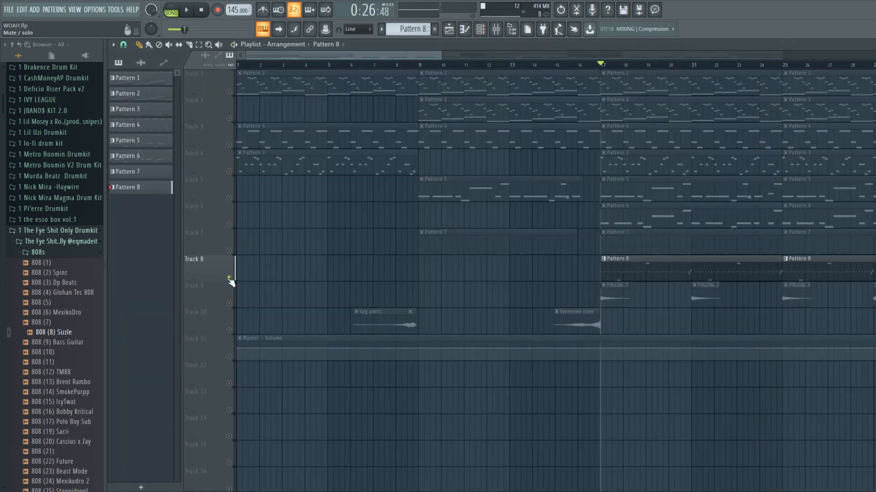
Step: Solo Track 9 instead of Track 8, and look up the channel of its FOLLOW audio clips in the channel rack
right_click(229, 278)
right_click(229, 303)
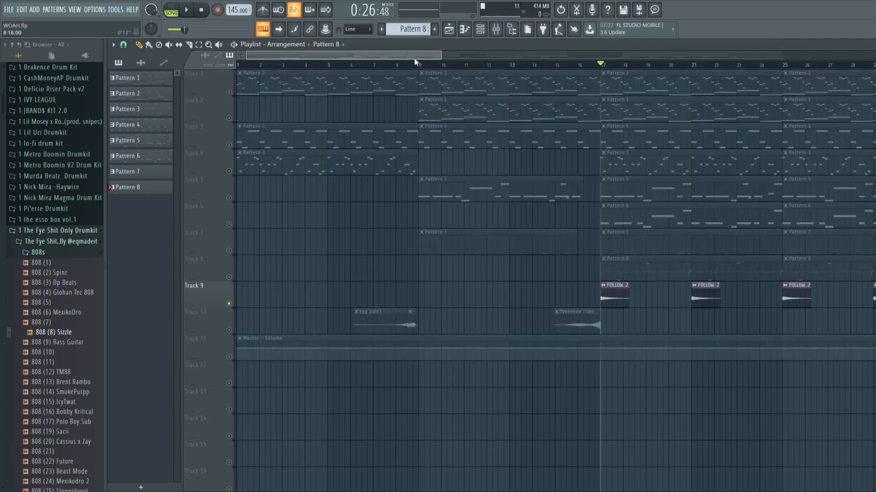
left_click_drag(414, 58, 396, 111)
left_click(501, 38)
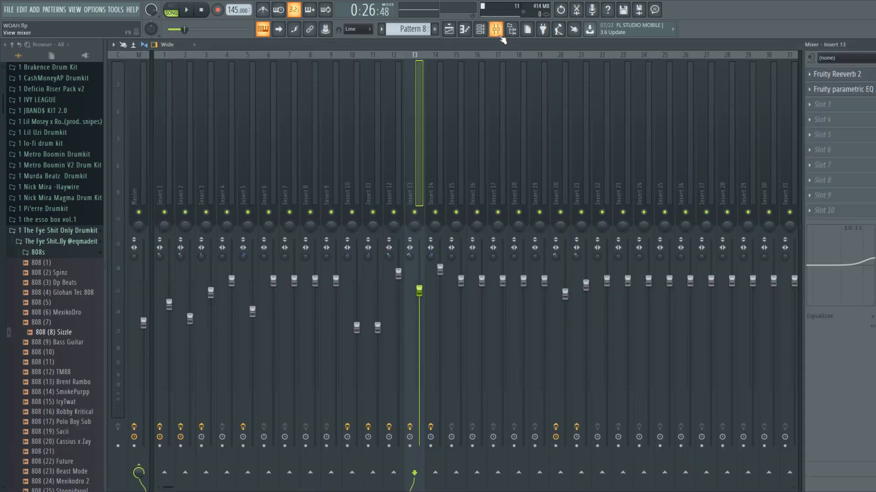
left_click(502, 38)
left_click(485, 34)
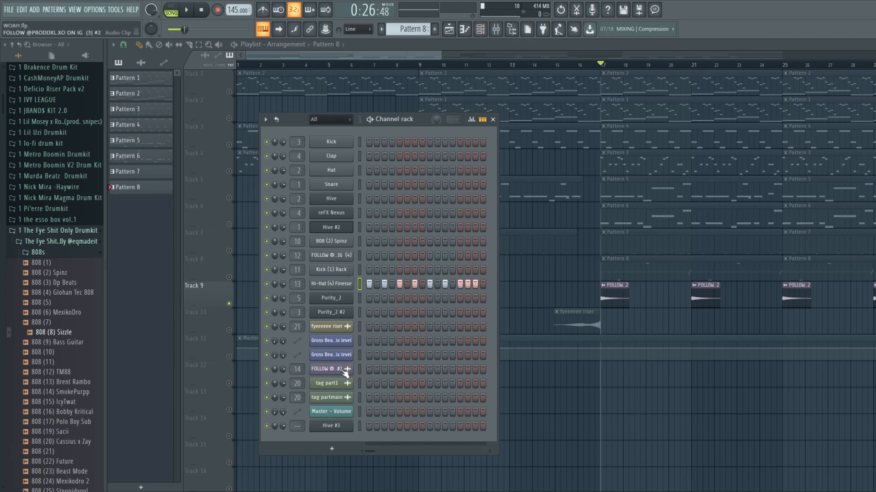
Step: Inspect Fruity Reeverb 2 and both Fruity parametric EQ 2 instances on mixer track Insert 14
left_click(496, 31)
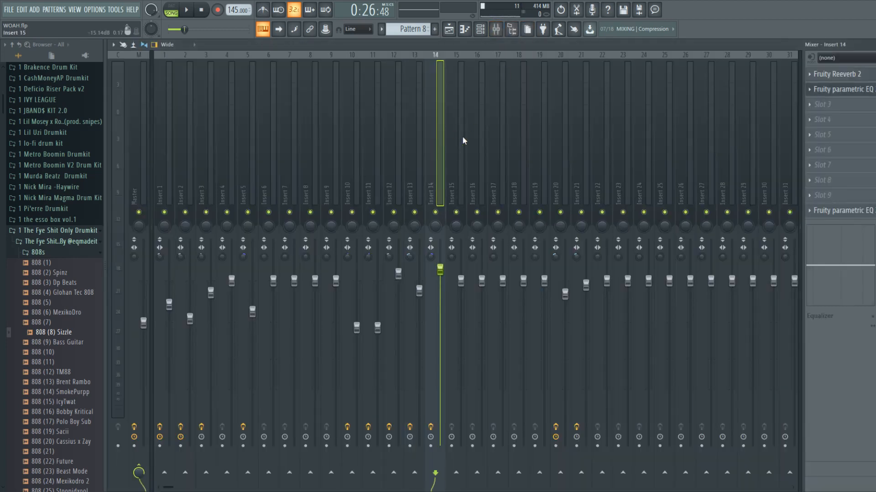
left_click(866, 75)
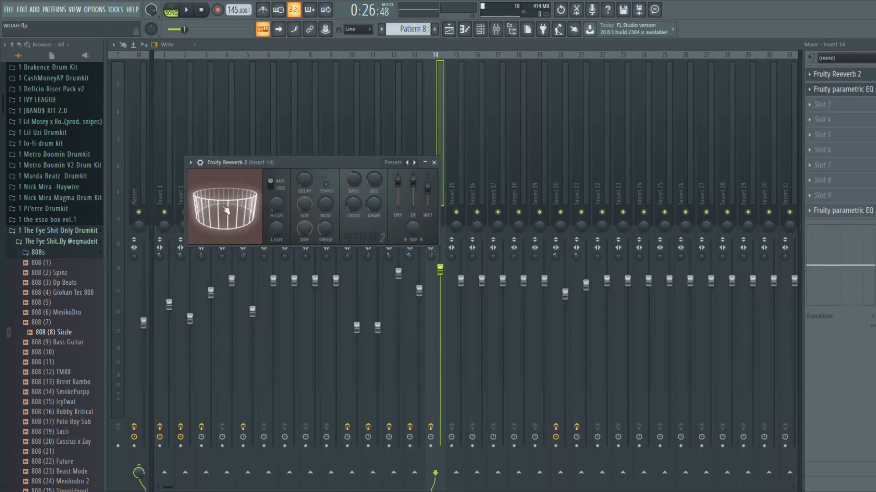
left_click(845, 94)
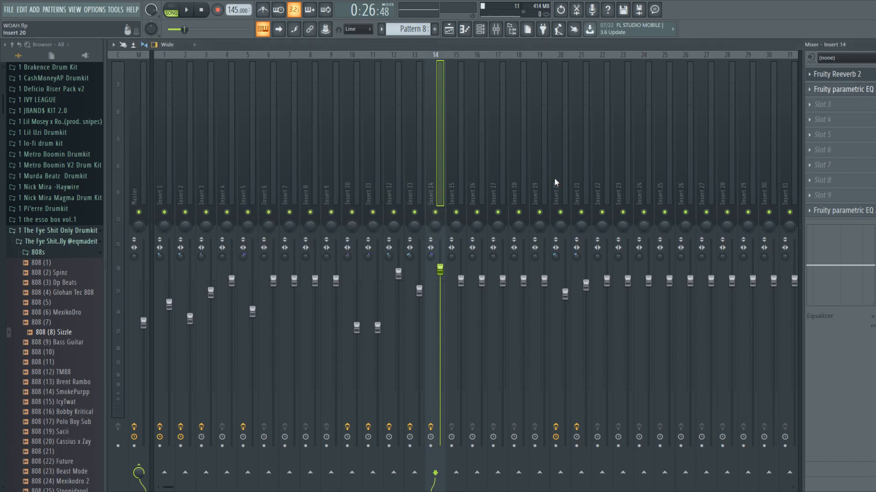
left_click(832, 95)
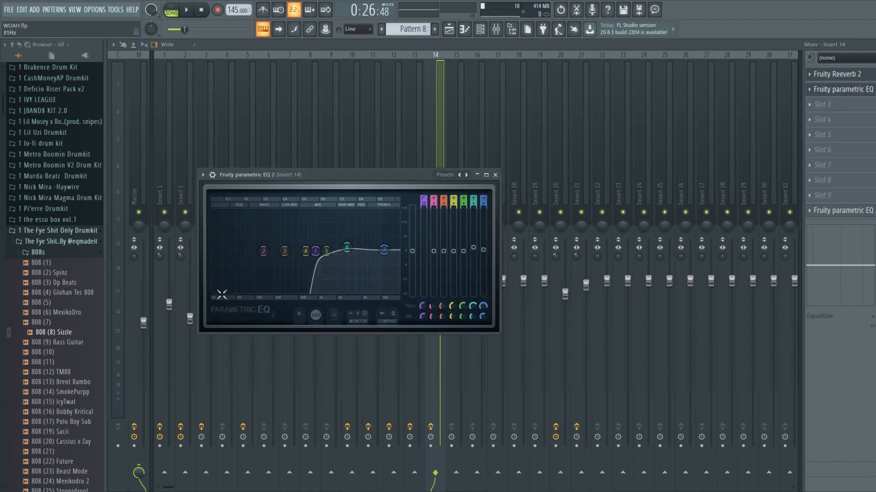
key("q")
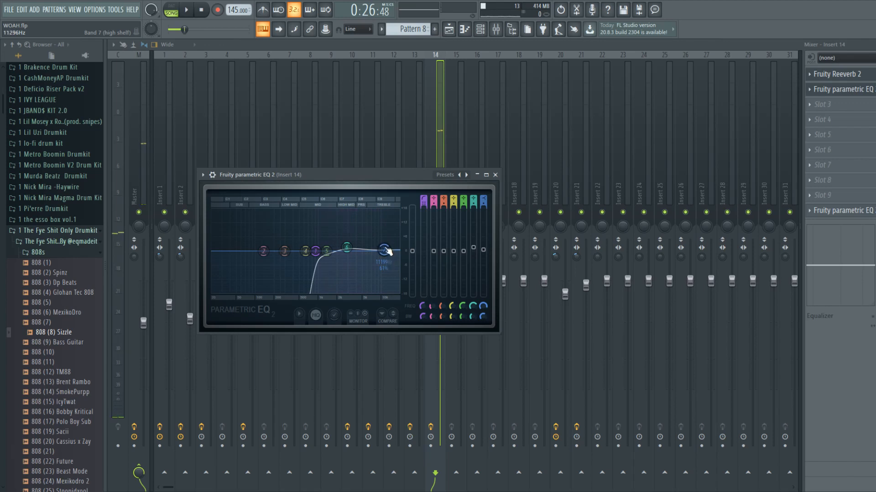
left_click(495, 174)
left_click(839, 210)
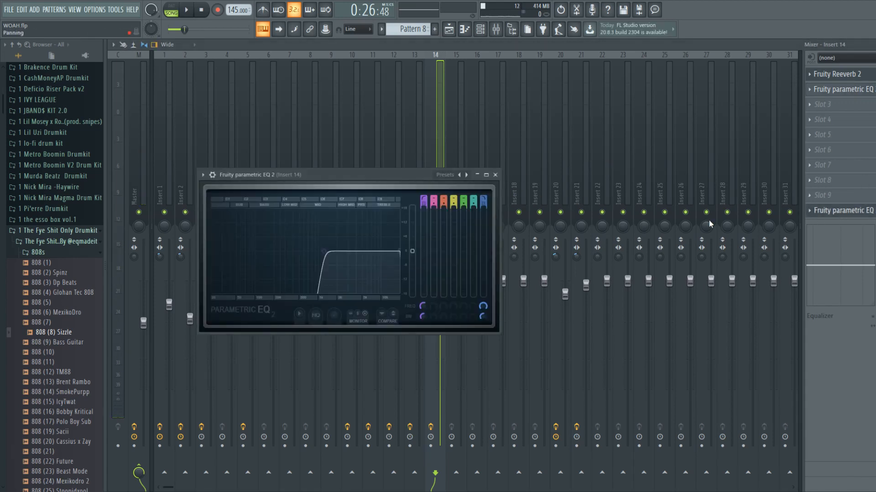
left_click(494, 176)
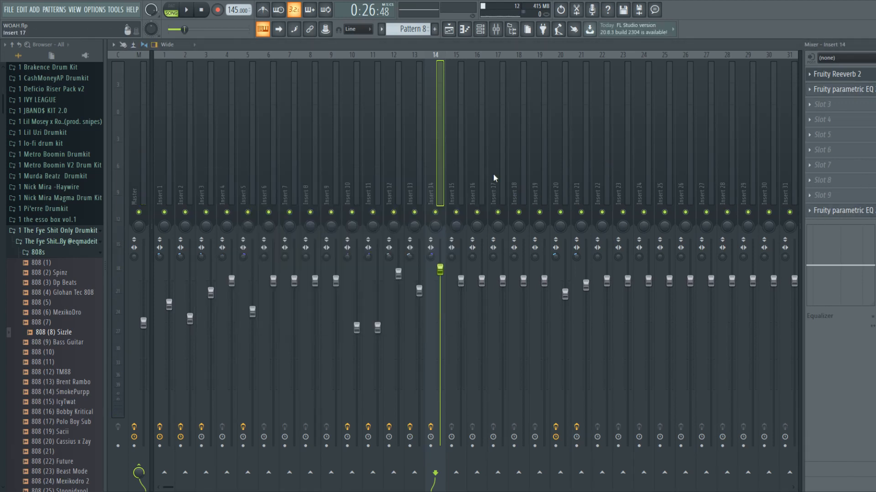
Step: Play the soloed Track 9 from bar 17 in the playlist and stop after its first audio clip
left_click(454, 37)
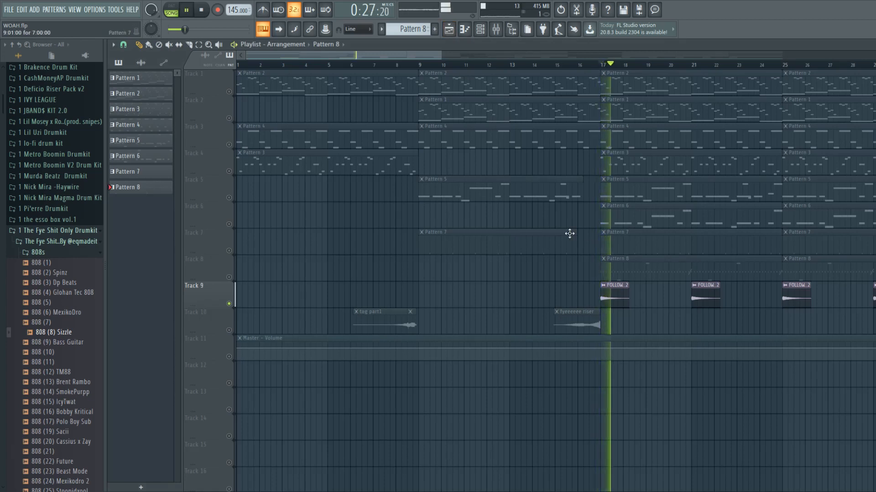
key("space")
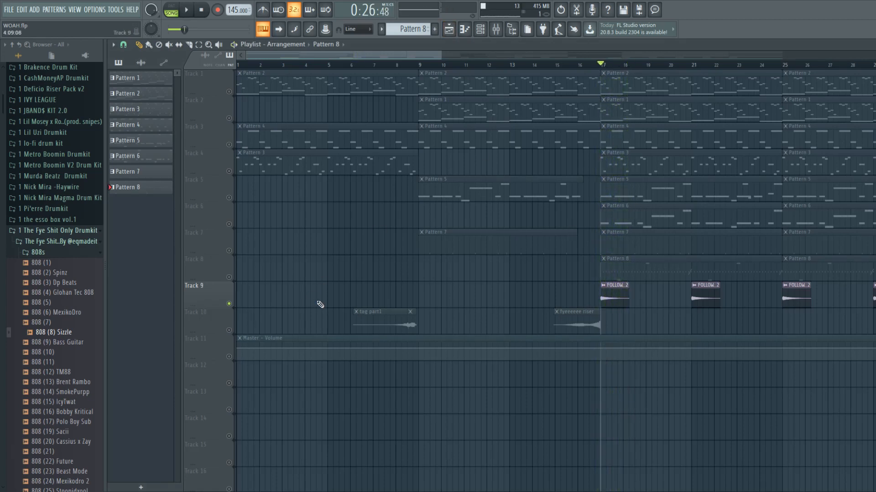
Step: Solo Track 10 and play its tag part1 and fyeeeeee riser clips in the playlist
left_click(234, 329)
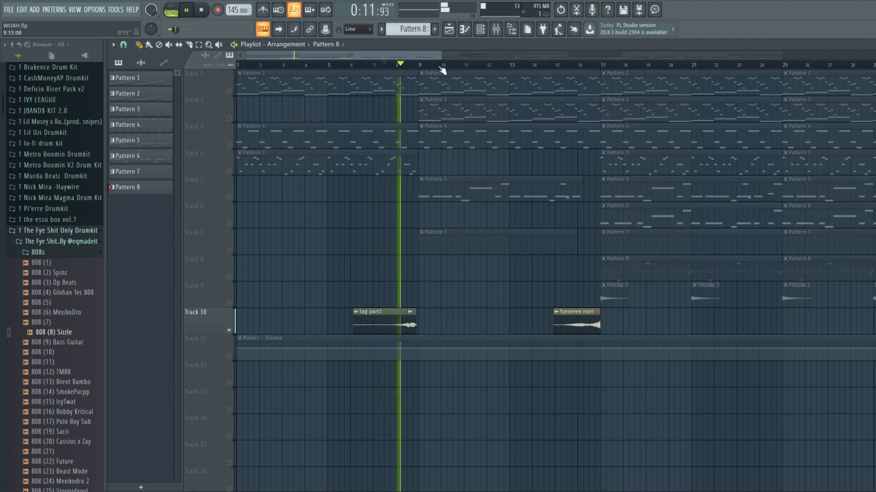
key("space")
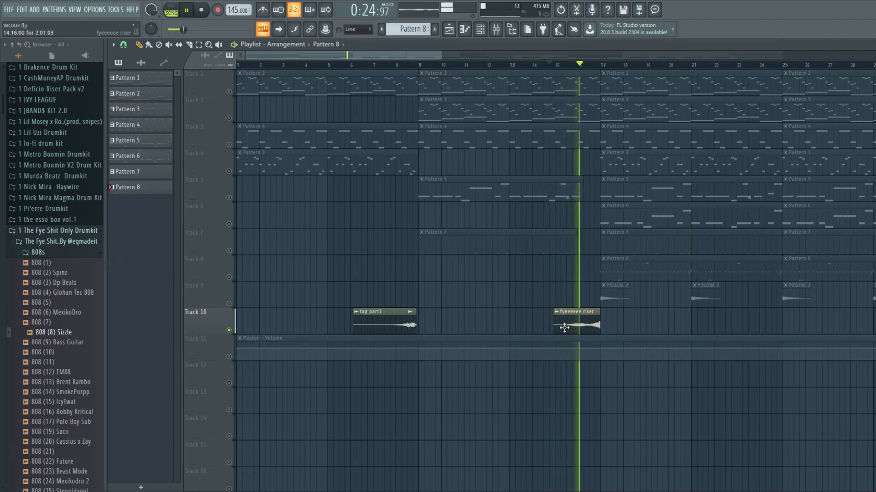
key("space")
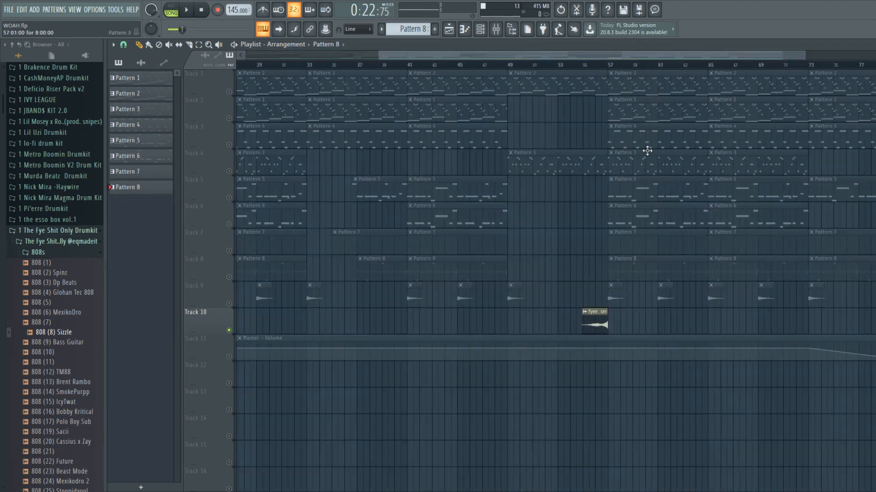
Step: Inspect Fruity Reeverb 2 and Fruity Love Philter on mixer track Insert 21, and return to the playlist
left_click(495, 30)
left_click(587, 165)
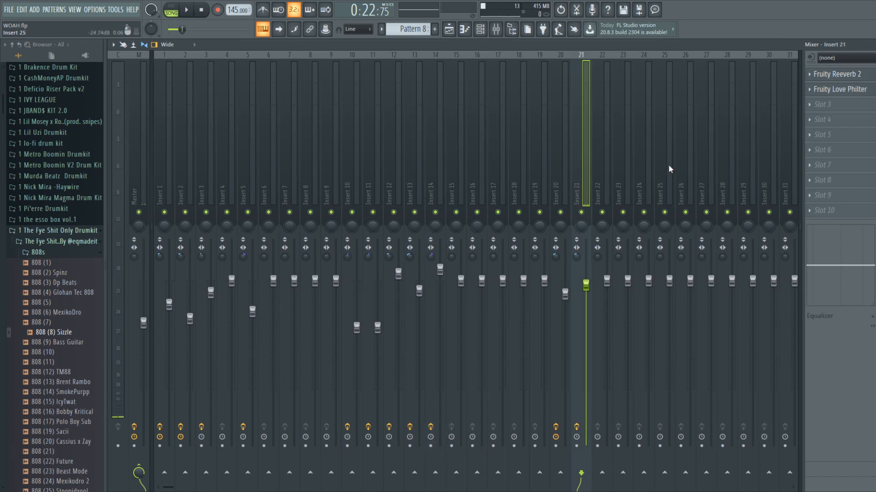
left_click(829, 76)
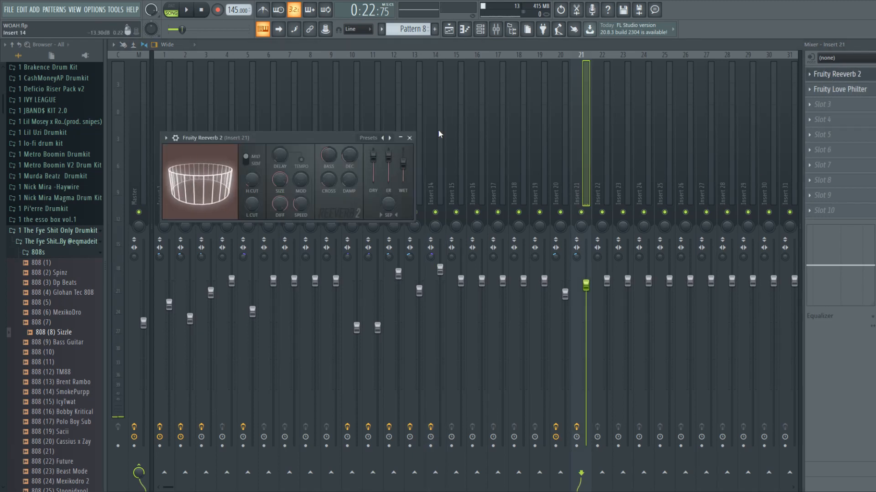
left_click(409, 137)
left_click(834, 92)
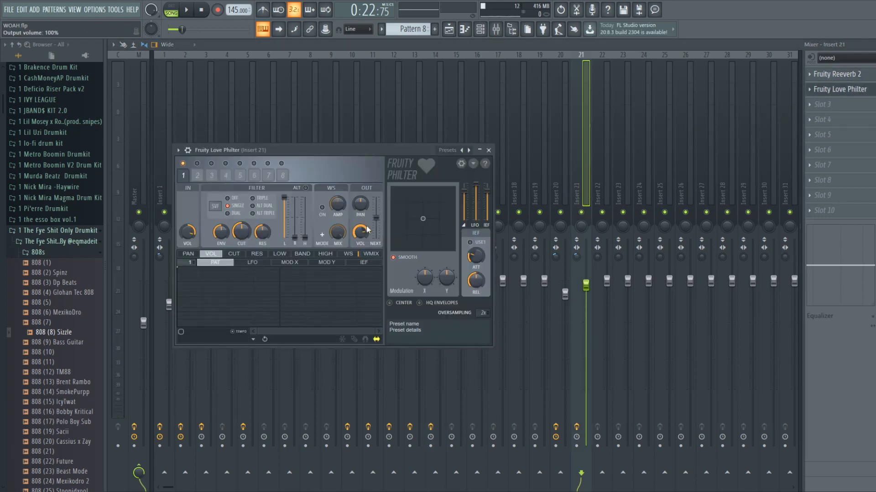
left_click(489, 150)
left_click(858, 73)
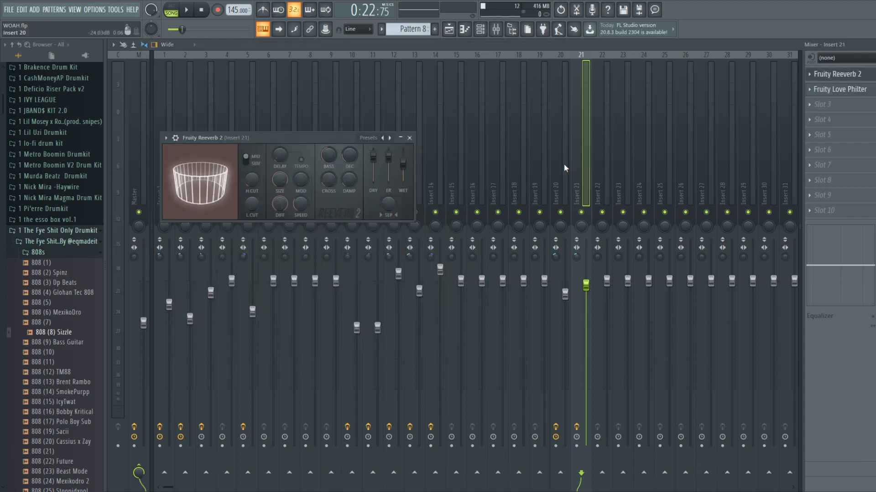
left_click(409, 137)
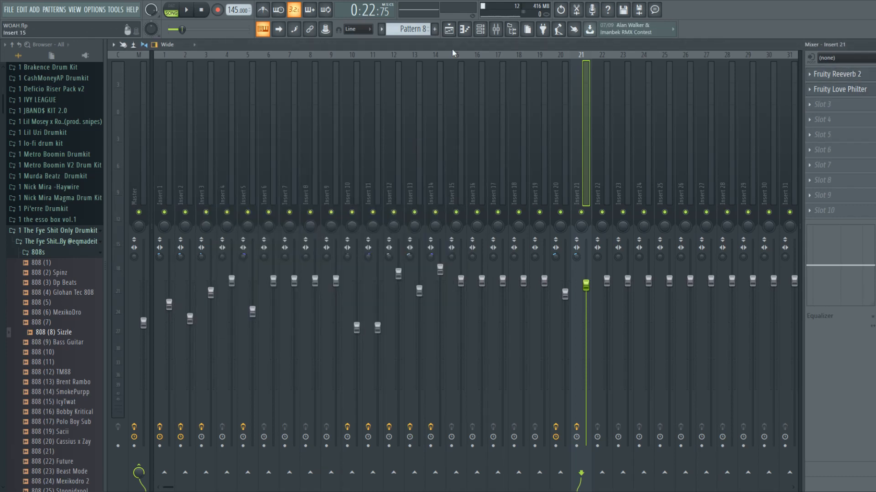
left_click(453, 34)
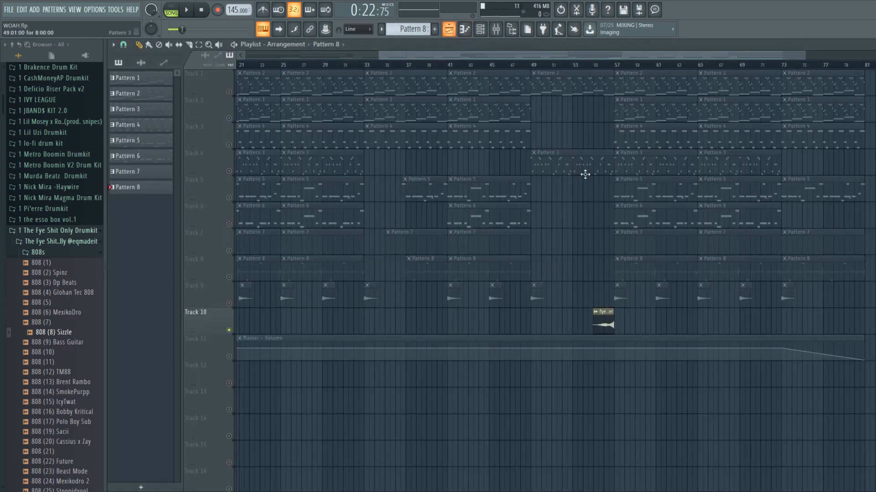
Step: Unmute Tracks 9, 8, 7, 6 and 5 in the playlist alongside Track 10
left_click_drag(510, 56, 372, 58)
scroll(429, 290, "up", 3)
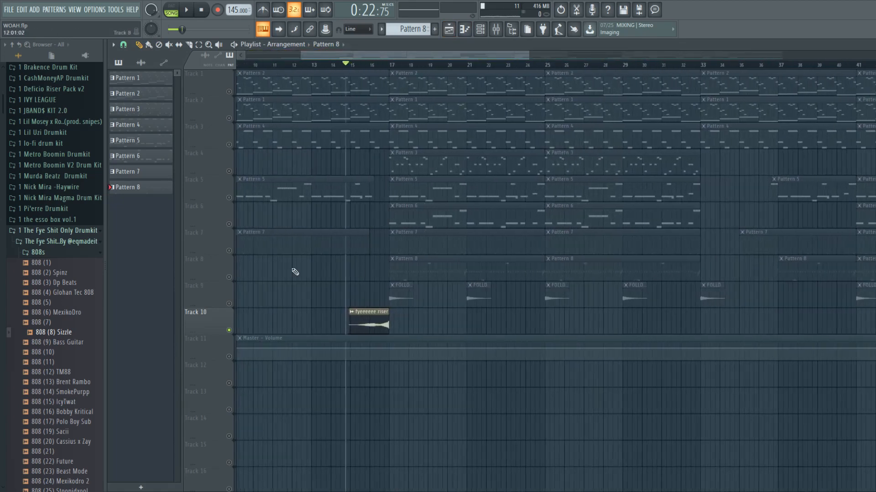
left_click(230, 304)
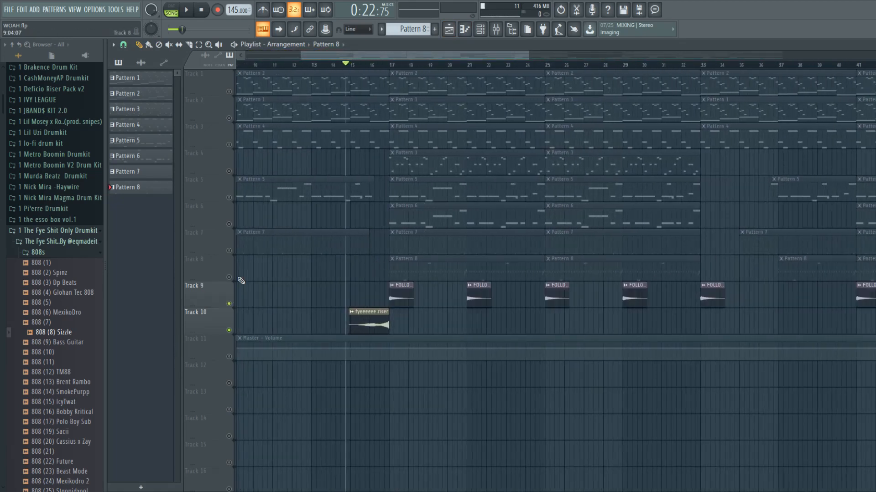
left_click(230, 278)
left_click(229, 251)
left_click(229, 224)
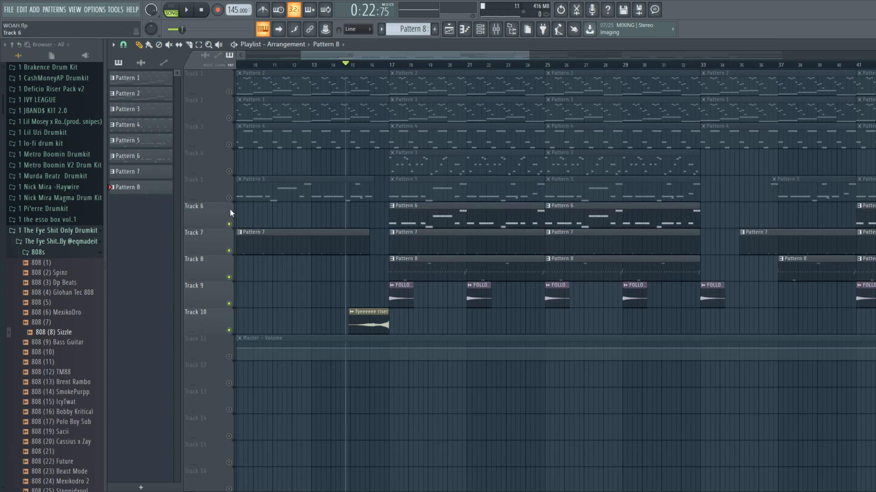
left_click(230, 198)
Step: Play the 808, drum and effects tracks together while reviewing Pattern 5's 808 (2) Spinz notes in the piano roll, and stop playback from the playlist
key("space")
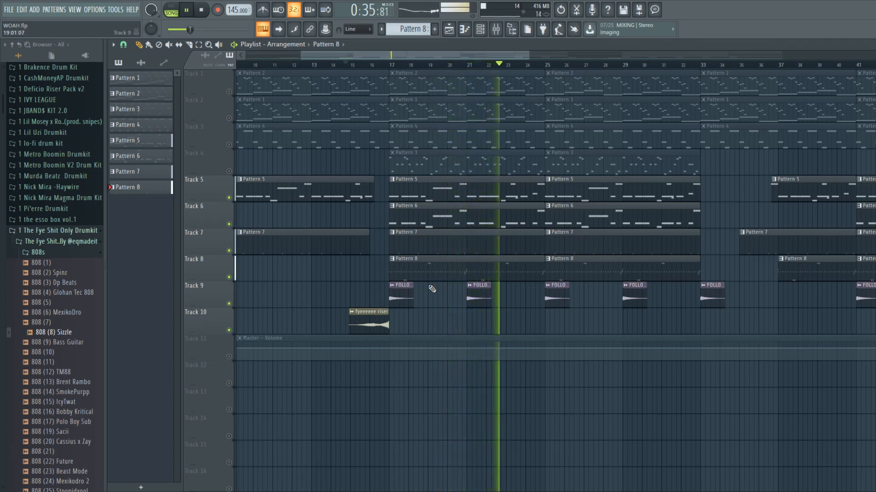
scroll(491, 245, "up", 3)
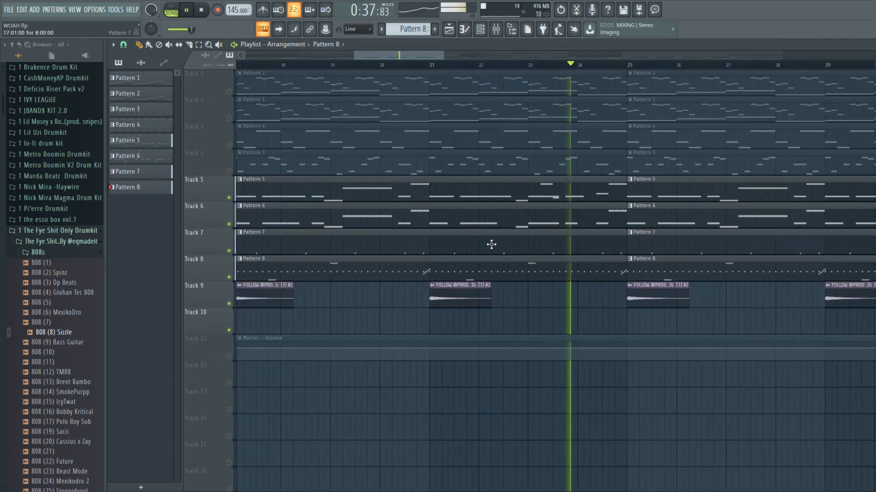
double_click(643, 195)
scroll(245, 308, "up", 2)
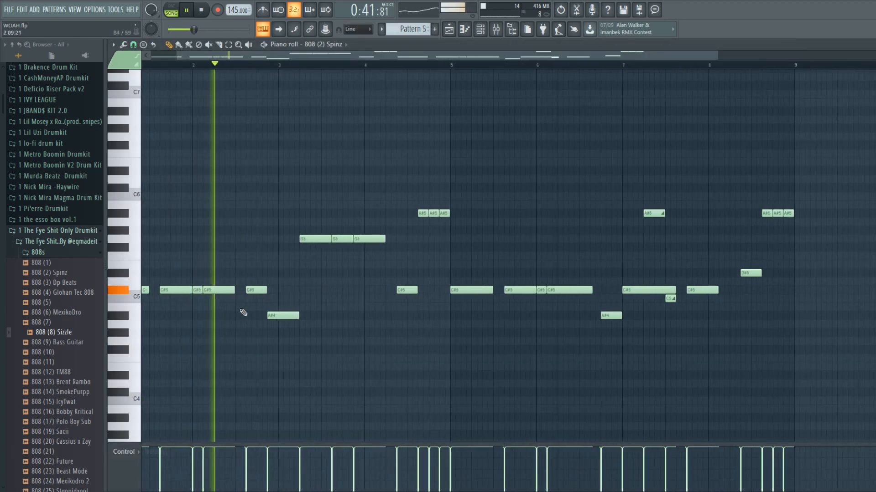
scroll(489, 303, "down", 2)
scroll(466, 300, "up", 2)
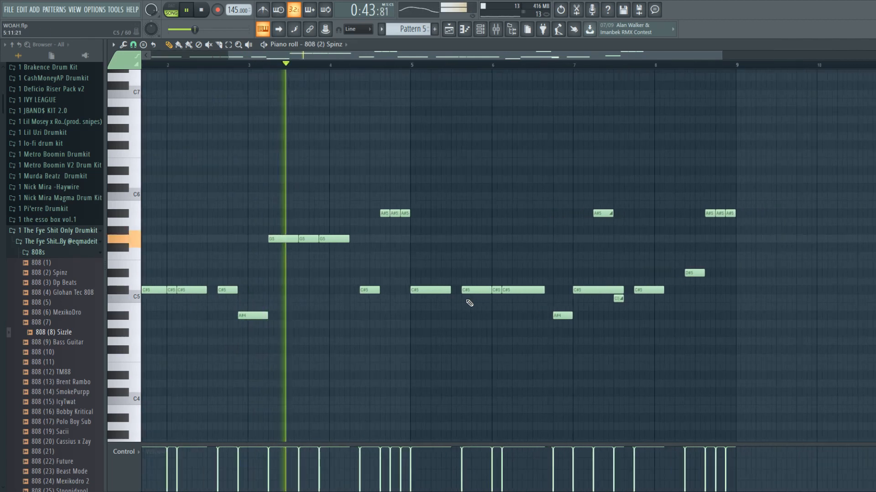
key("F5")
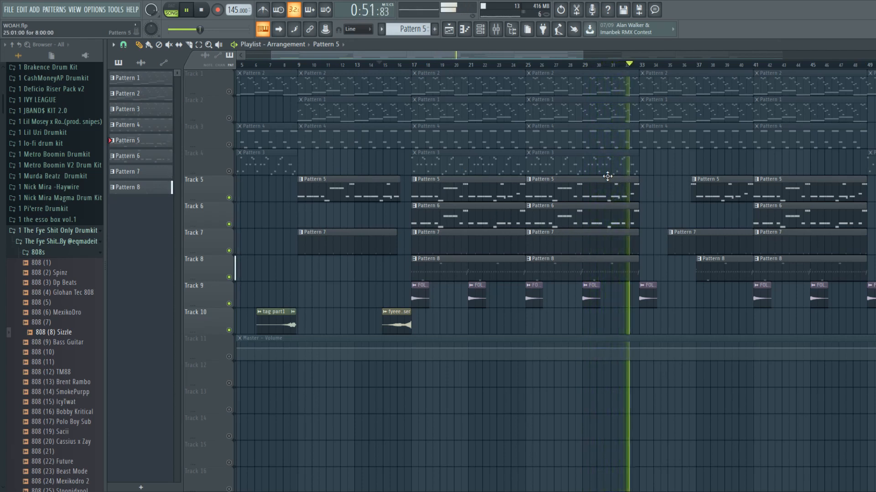
key("space")
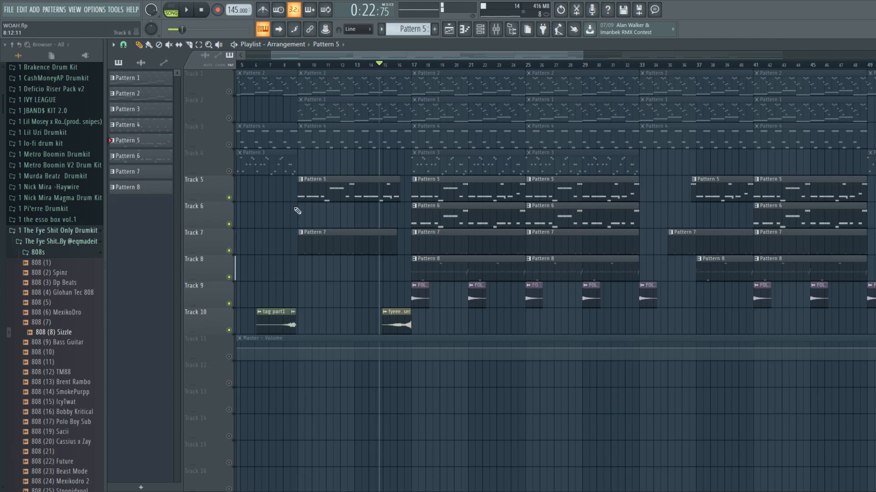
Step: Unmute the melody Tracks 4, 3, 2 and 1 in the playlist
left_click_drag(378, 54, 246, 56)
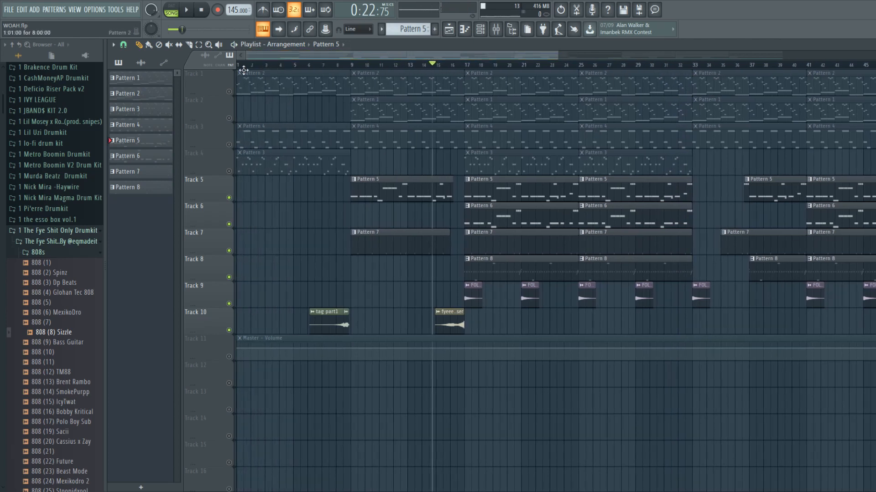
left_click(228, 171)
left_click(229, 145)
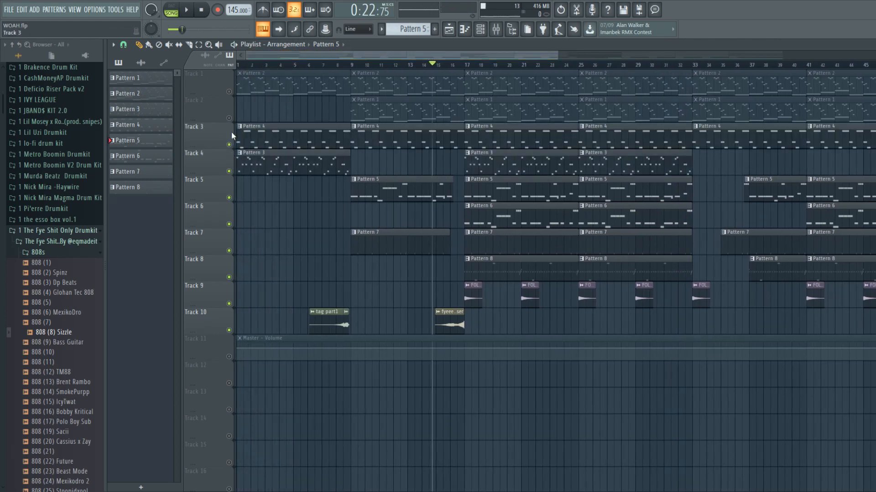
left_click(228, 118)
left_click(229, 91)
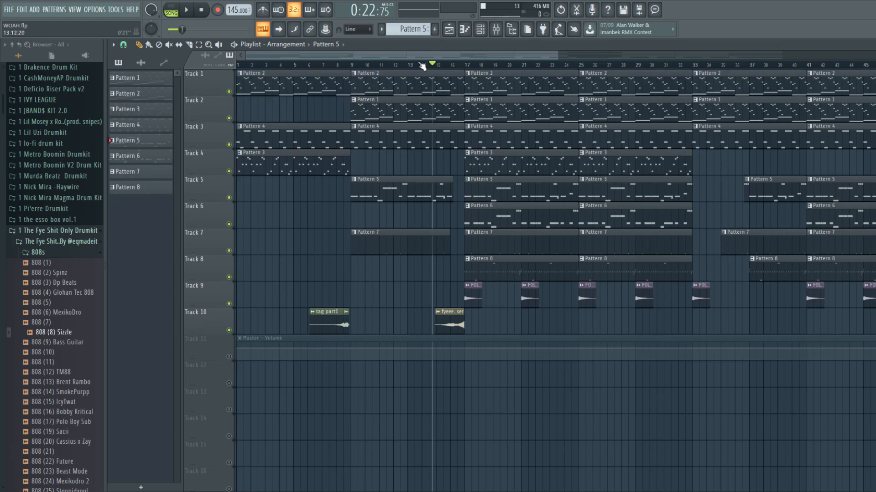